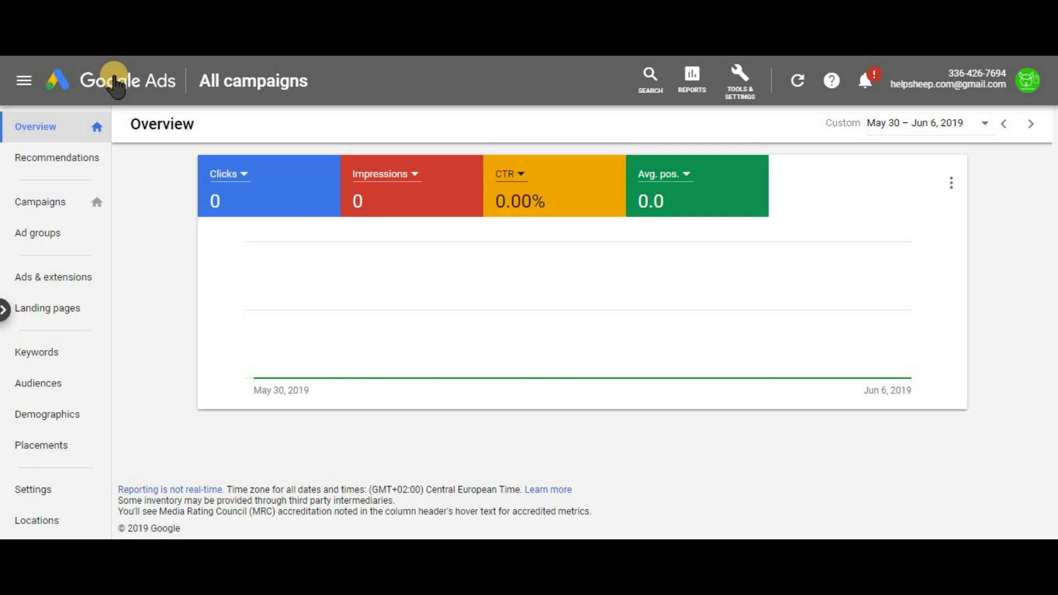
Step: Review the IP Exclusion campaign's additional settings and its IP exclusions field
{"action": "left_click", "coordinate": [35, 208]}
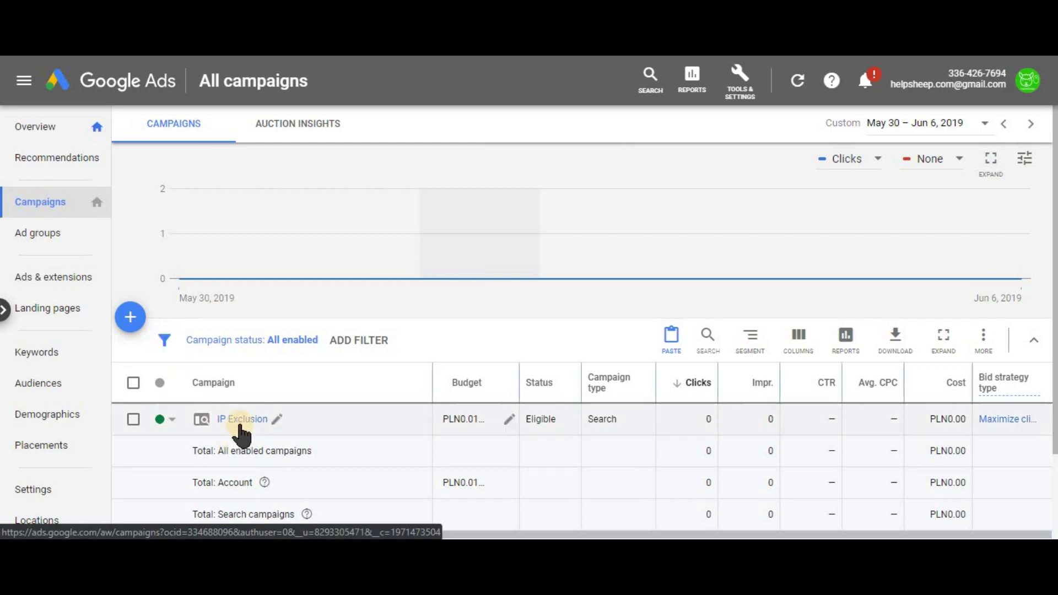
{"action": "left_click", "coordinate": [241, 425]}
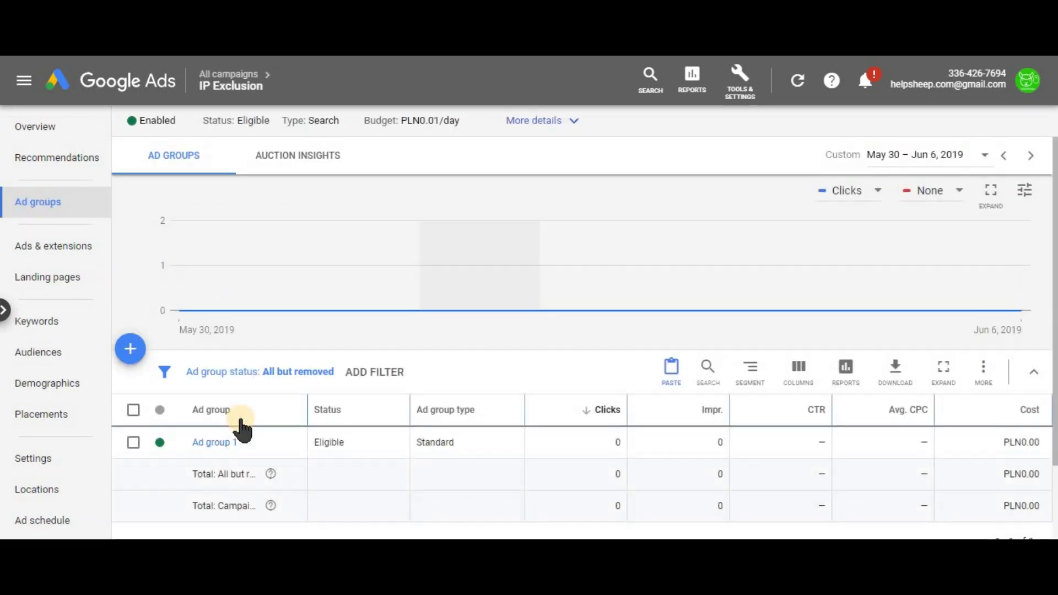
{"action": "left_click", "coordinate": [32, 461]}
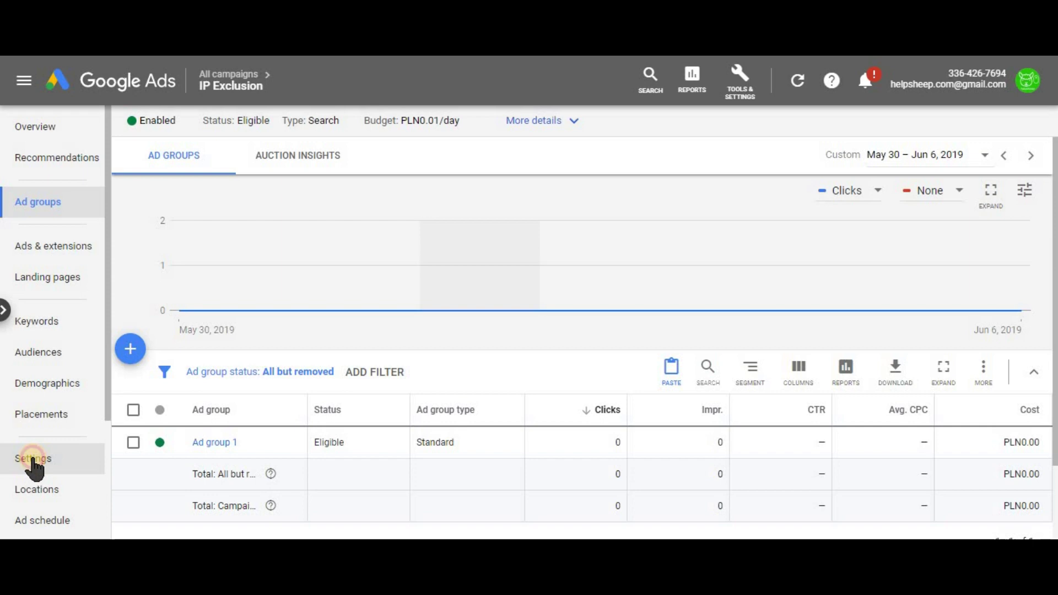
{"action": "scroll", "coordinate": [460, 269], "scroll_direction": "down", "scroll_amount": 2}
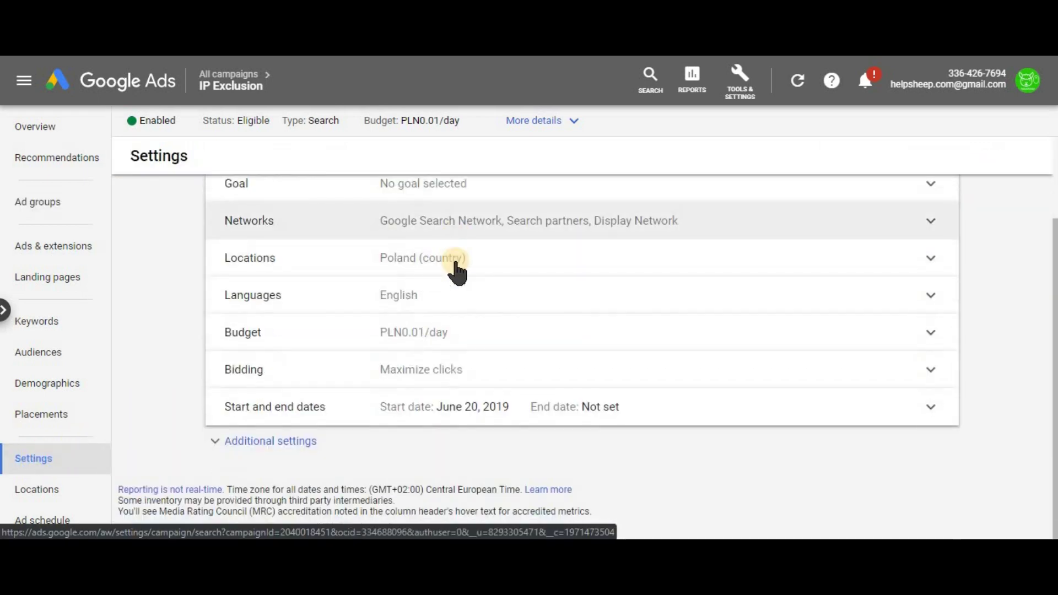
{"action": "left_click", "coordinate": [258, 441]}
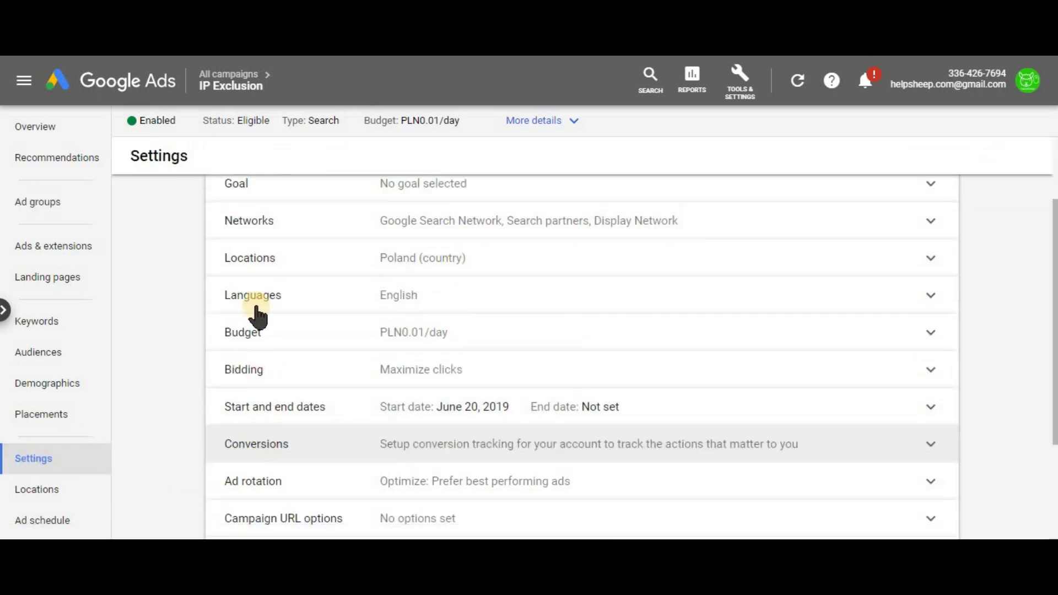
{"action": "scroll", "coordinate": [256, 317], "scroll_direction": "down", "scroll_amount": 3}
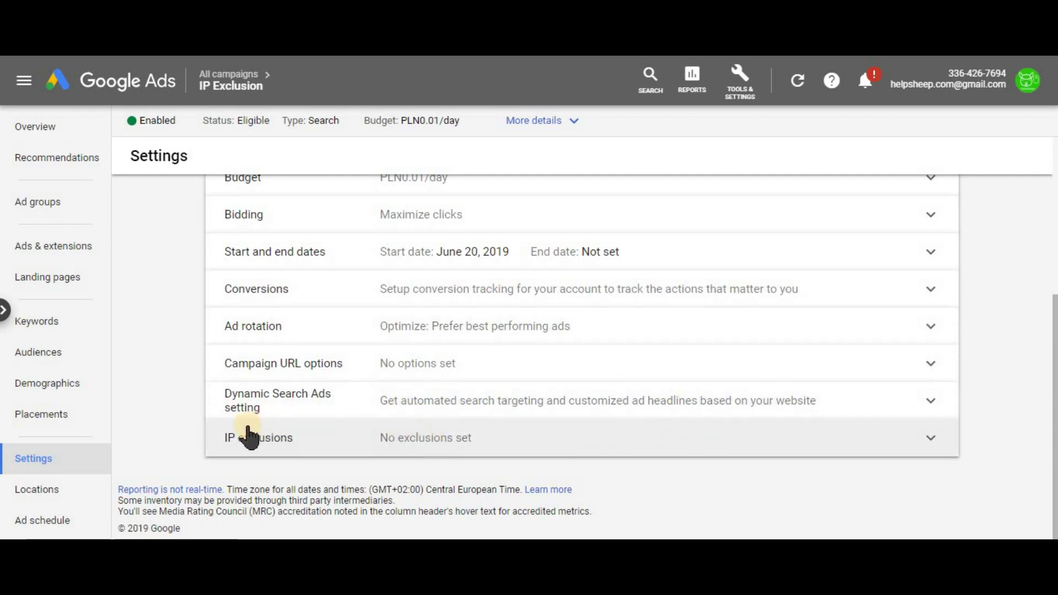
{"action": "left_click", "coordinate": [408, 439]}
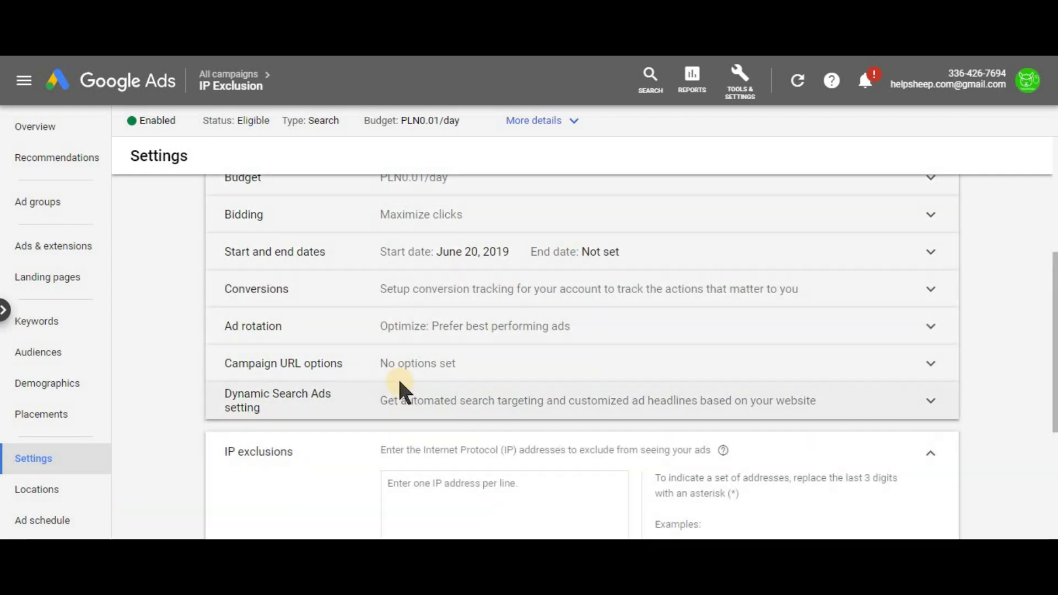
{"action": "scroll", "coordinate": [400, 386], "scroll_direction": "down", "scroll_amount": 4}
{"action": "left_click", "coordinate": [431, 255]}
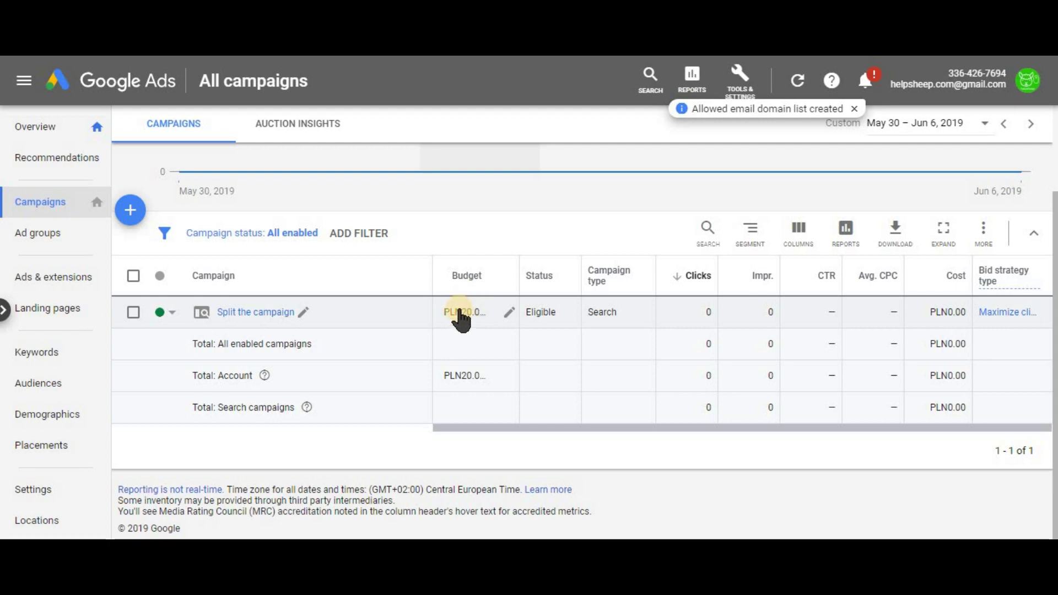
Step: Copy and paste Split the campaign to create copy #2
{"action": "left_click", "coordinate": [133, 312]}
{"action": "left_click", "coordinate": [220, 233]}
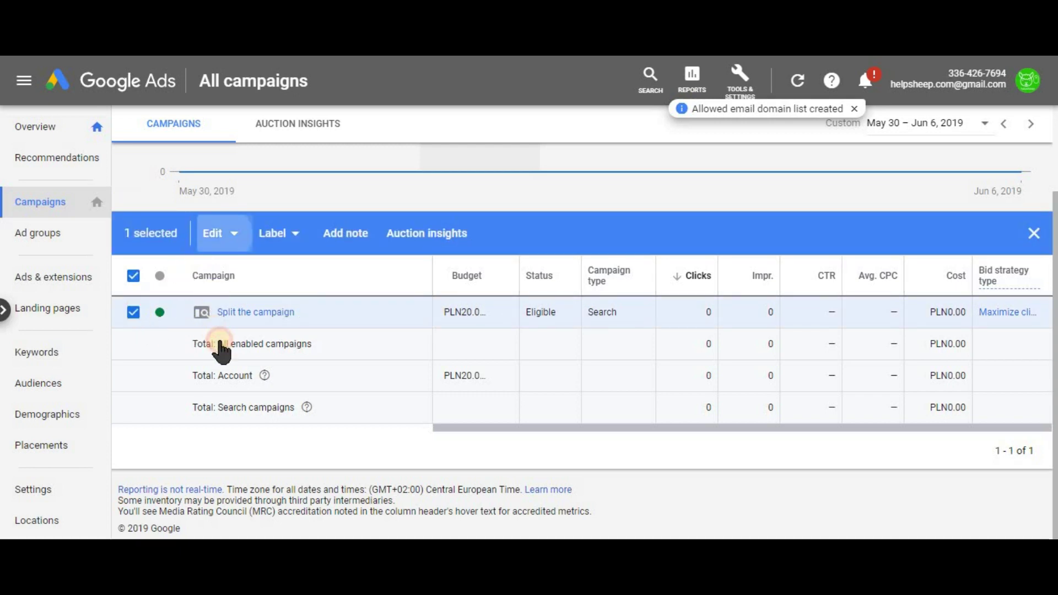
{"action": "left_click", "coordinate": [198, 278]}
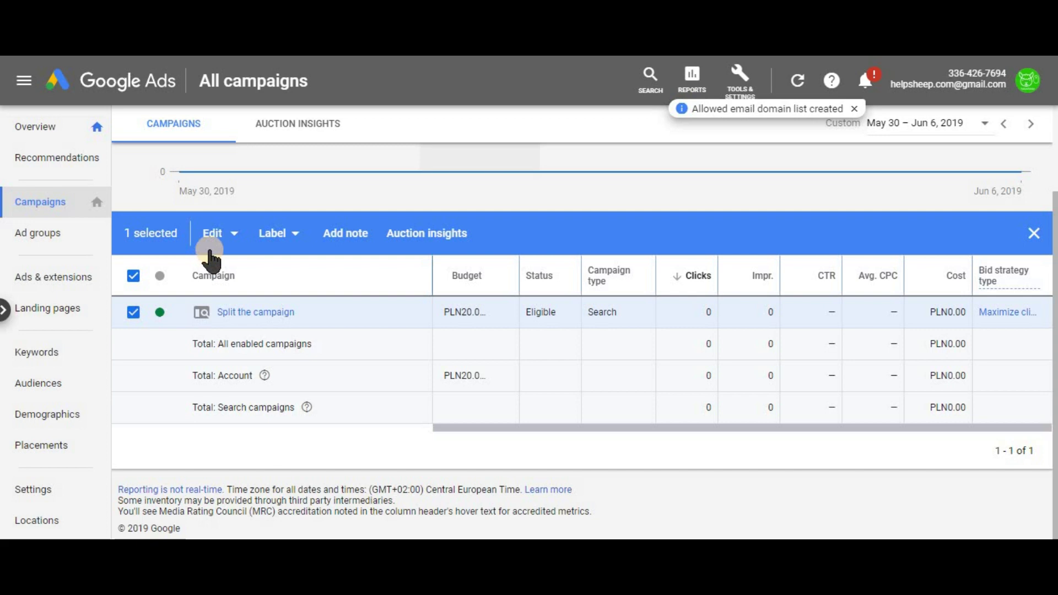
{"action": "left_click", "coordinate": [220, 235]}
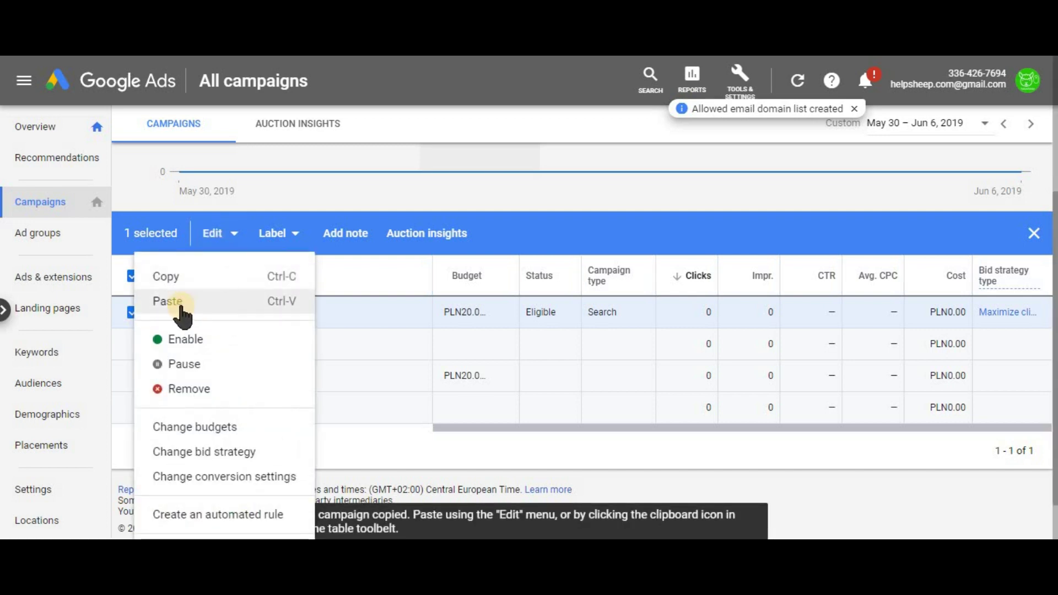
{"action": "left_click", "coordinate": [173, 302]}
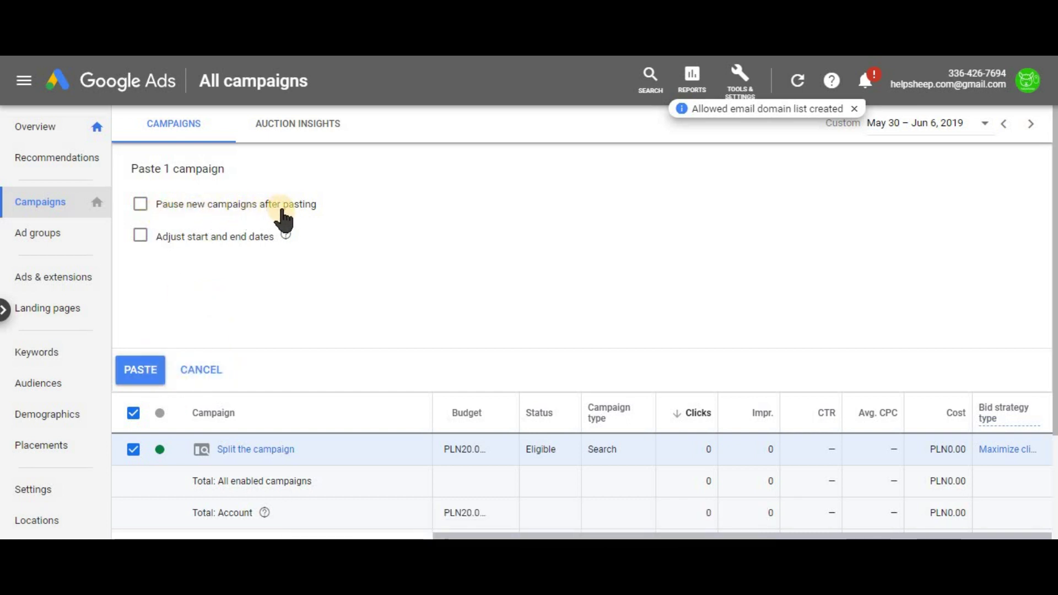
{"action": "left_click", "coordinate": [130, 376]}
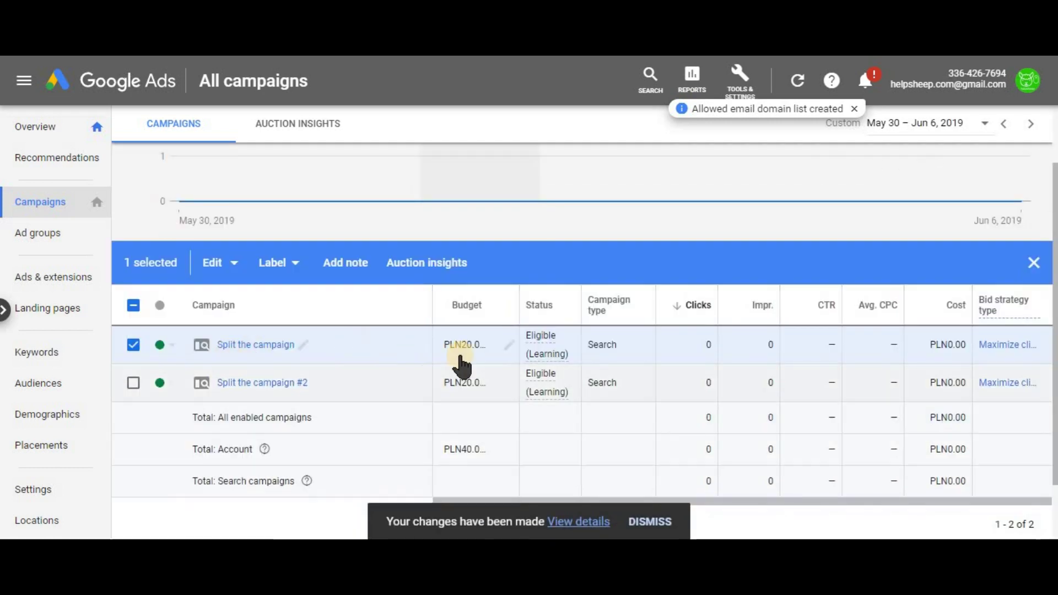
Step: Copy and paste the campaign again to create copy #3
{"action": "left_click", "coordinate": [213, 265]}
{"action": "left_click", "coordinate": [219, 306]}
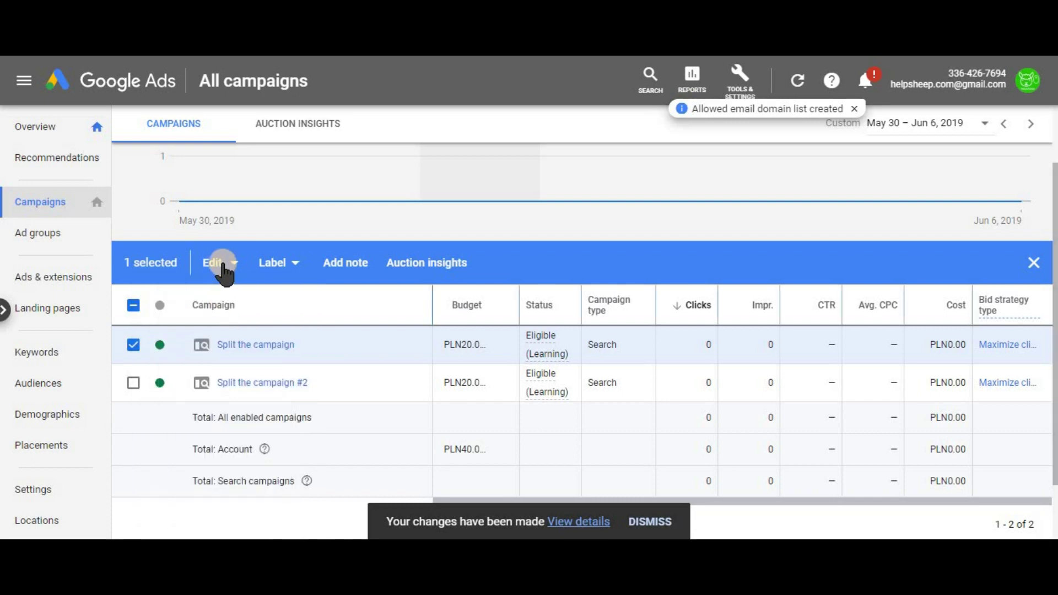
{"action": "left_click", "coordinate": [221, 264]}
{"action": "left_click", "coordinate": [208, 331]}
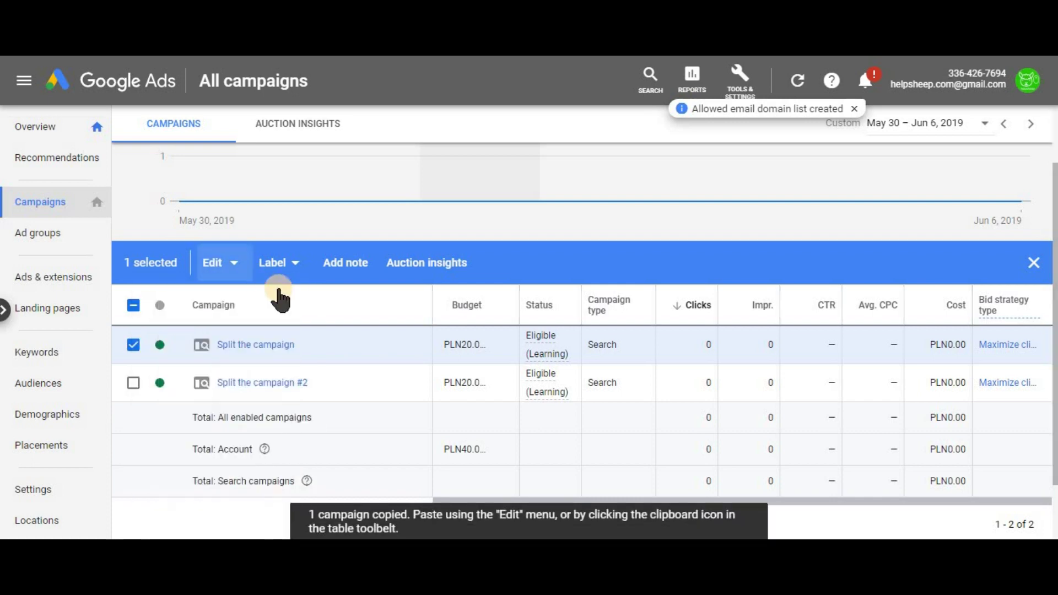
{"action": "left_click", "coordinate": [148, 361]}
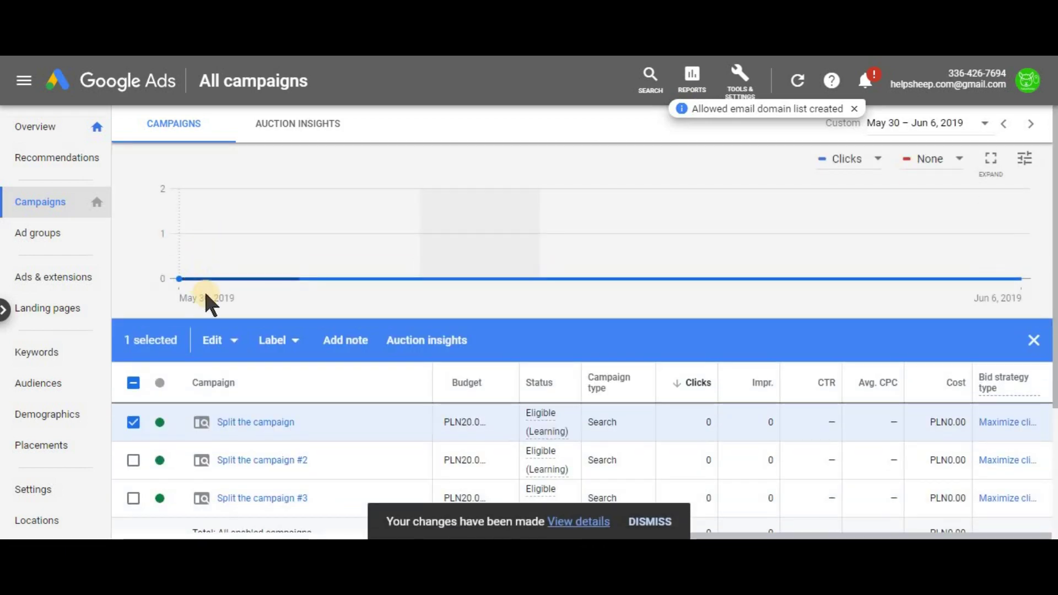
Step: Copy and paste the campaign a third time to create copy #4
{"action": "left_click", "coordinate": [212, 343]}
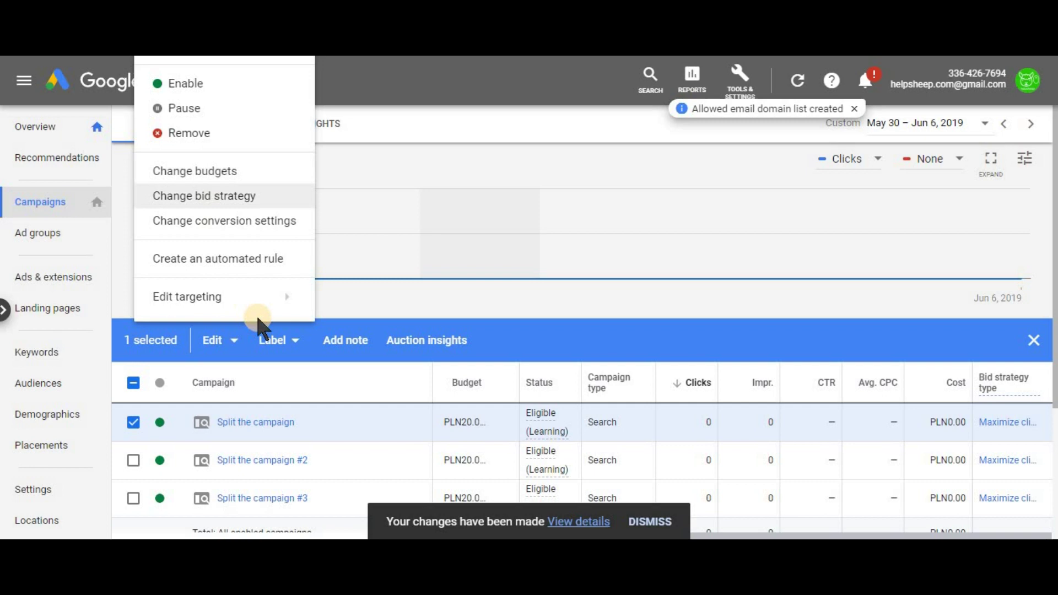
{"action": "left_click", "coordinate": [237, 342]}
{"action": "scroll", "coordinate": [240, 347], "scroll_direction": "down", "scroll_amount": 3}
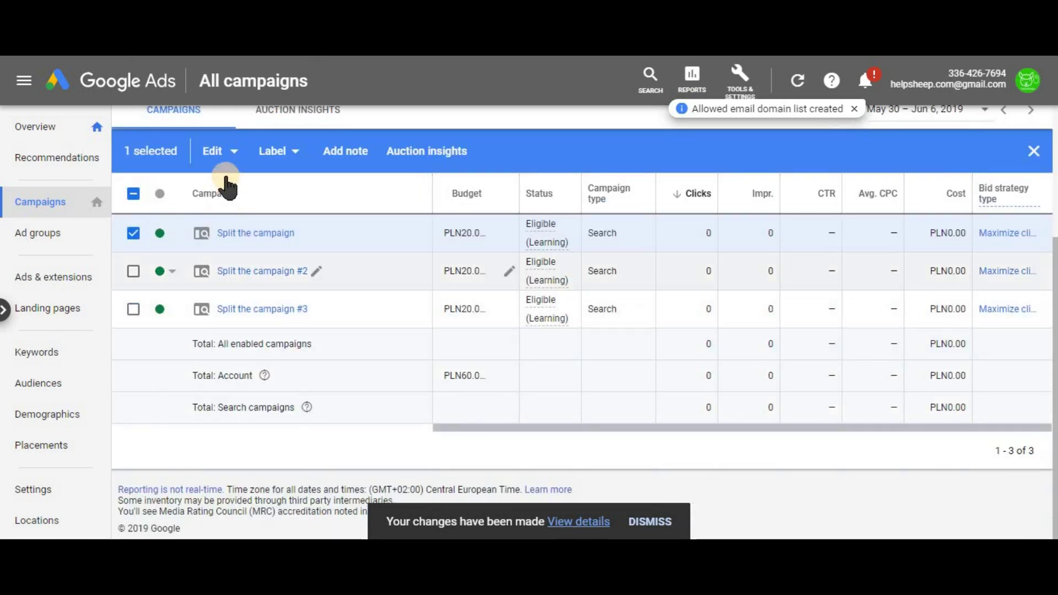
{"action": "left_click", "coordinate": [234, 164]}
{"action": "left_click", "coordinate": [200, 198]}
{"action": "left_click", "coordinate": [220, 151]}
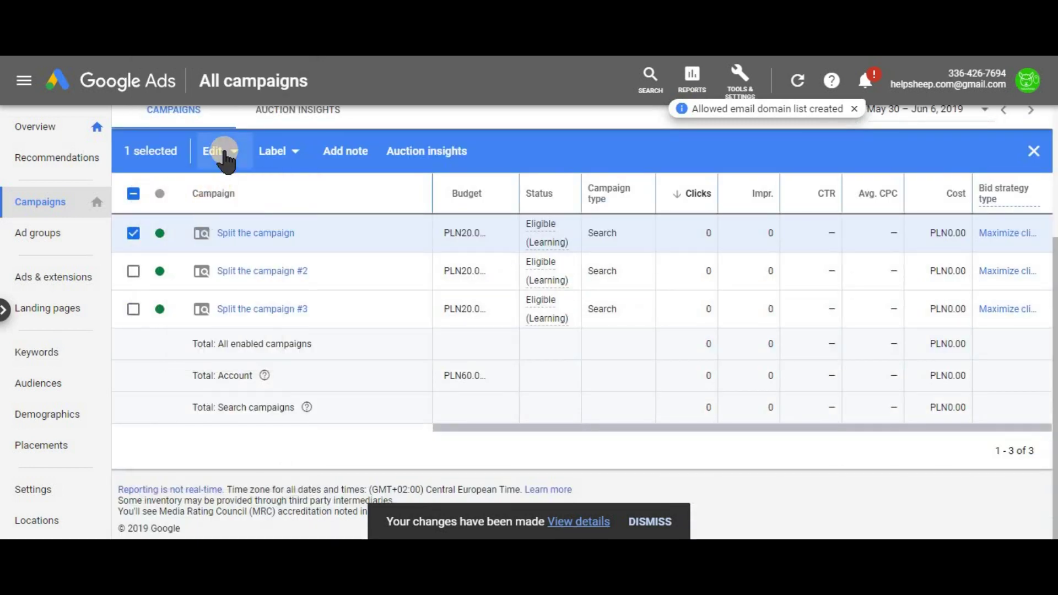
{"action": "left_click", "coordinate": [206, 217]}
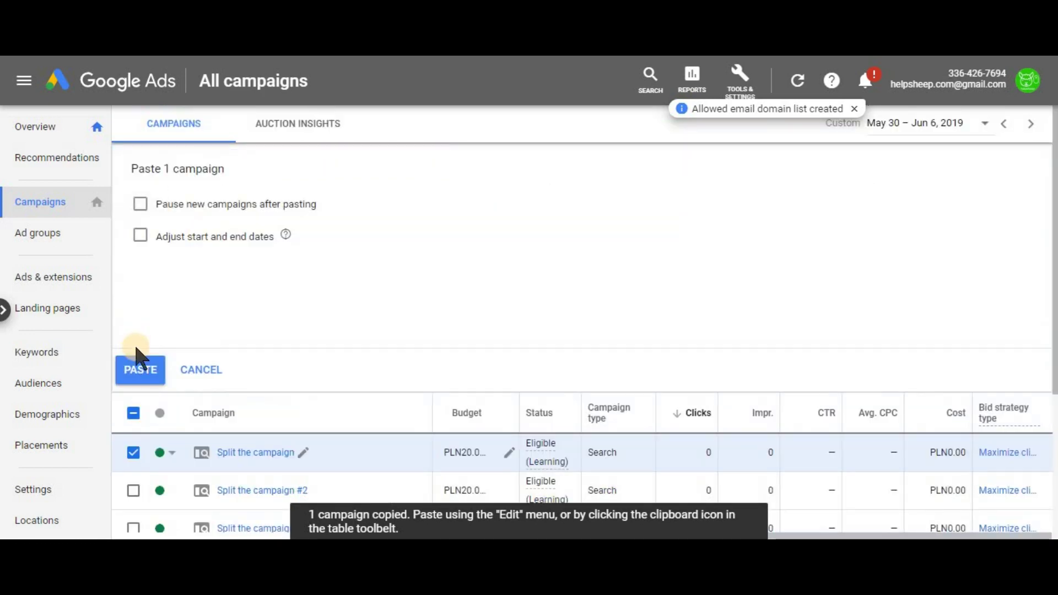
{"action": "left_click", "coordinate": [139, 366]}
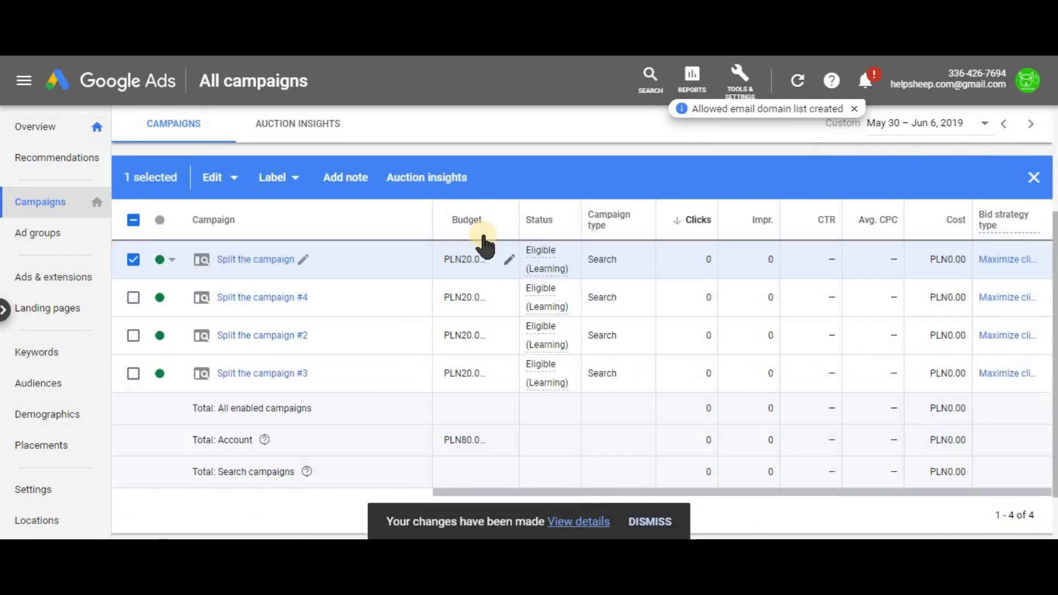
Step: Set the daily budgets of Split the campaign and copy #4 to PLN5
{"action": "left_click", "coordinate": [503, 263]}
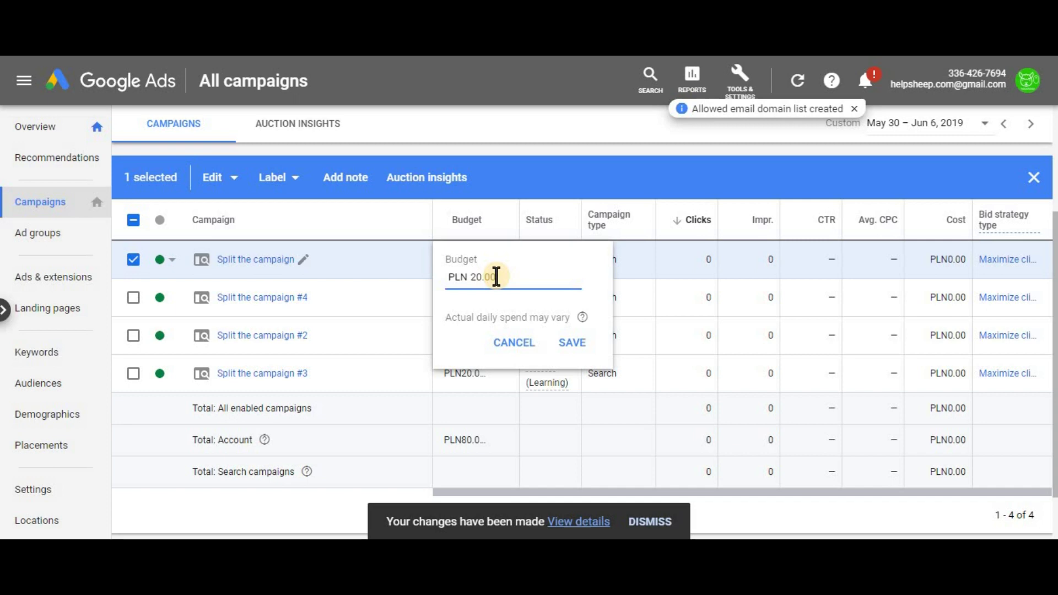
{"action": "key", "text": "BackSpace"}
{"action": "type", "text": "5"}
{"action": "left_click", "coordinate": [576, 340]}
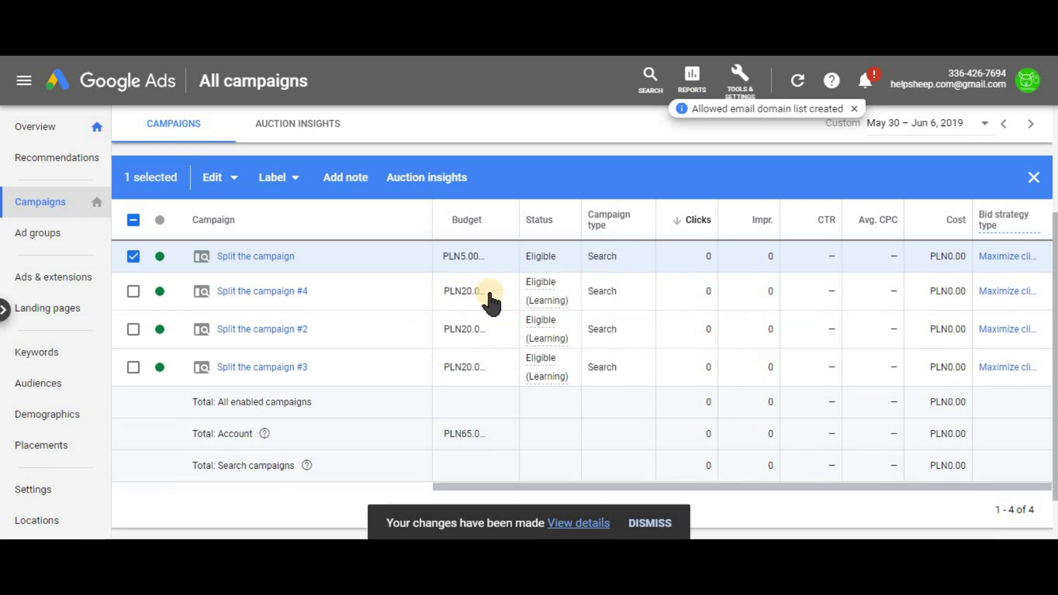
{"action": "left_click", "coordinate": [507, 297]}
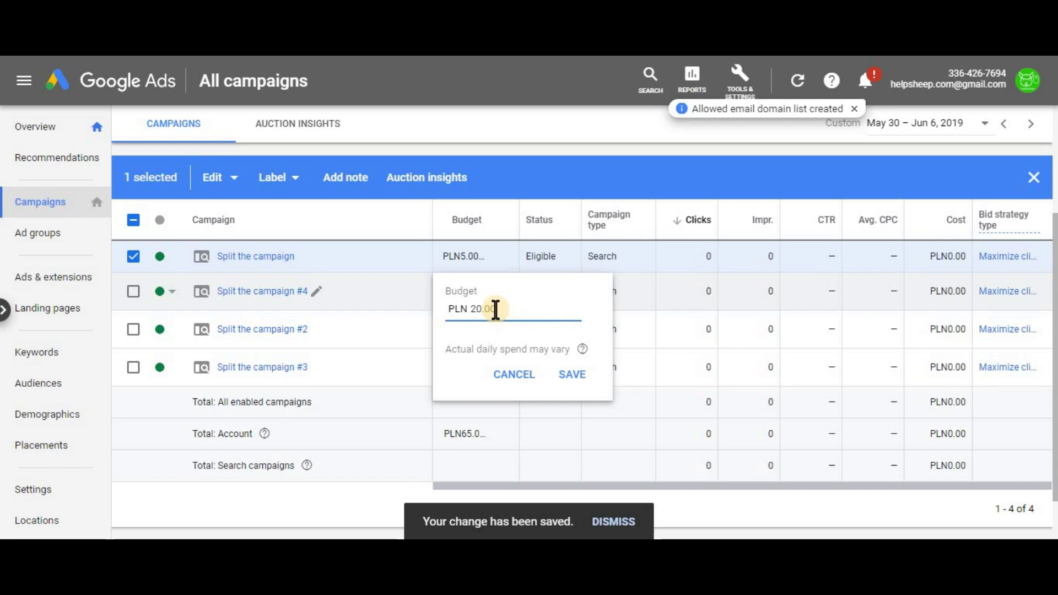
{"action": "key", "text": "BackSpace"}
{"action": "key", "text": "BackSpace"}
{"action": "type", "text": "5"}
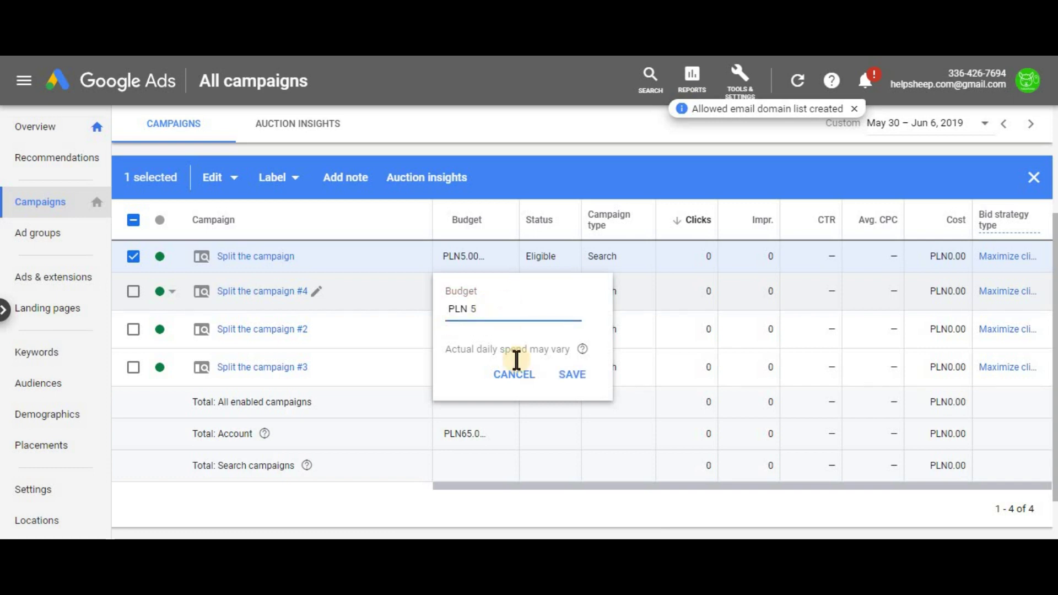
{"action": "left_click", "coordinate": [553, 375]}
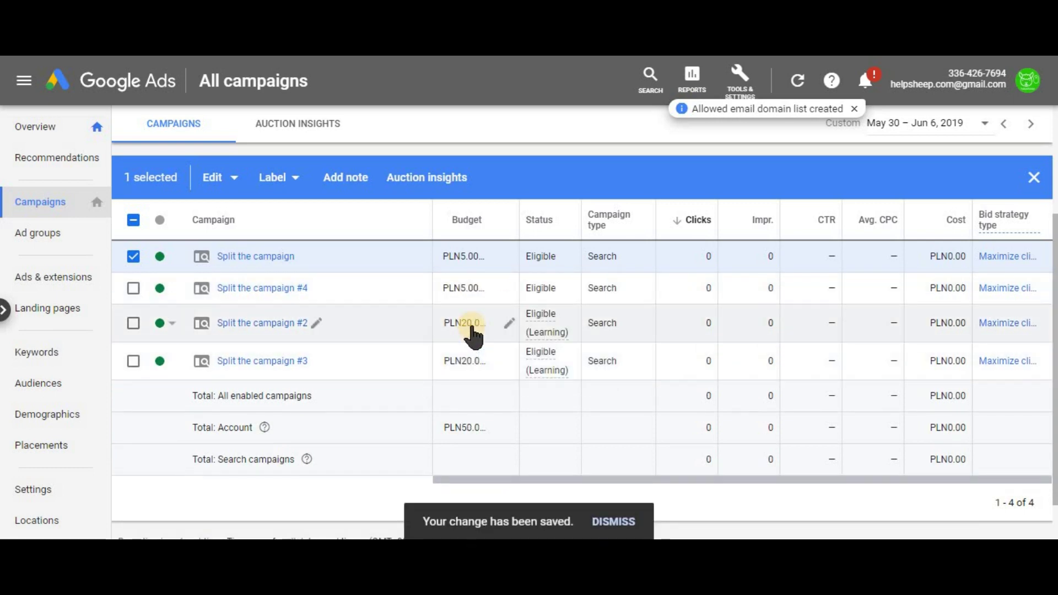
Step: Set the daily budgets of Split the campaign #2 and #3 to PLN5.00
{"action": "left_click", "coordinate": [474, 326]}
{"action": "key", "text": "BackSpace"}
{"action": "key", "text": "BackSpace"}
{"action": "key", "text": "BackSpace"}
{"action": "key", "text": "BackSpace"}
{"action": "key", "text": "BackSpace"}
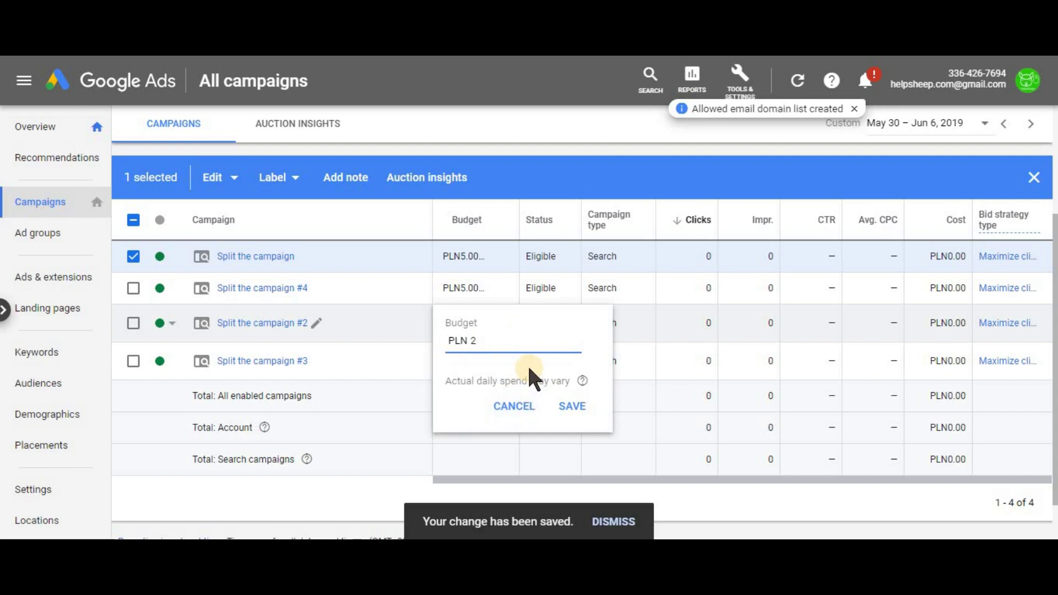
{"action": "type", "text": "5"}
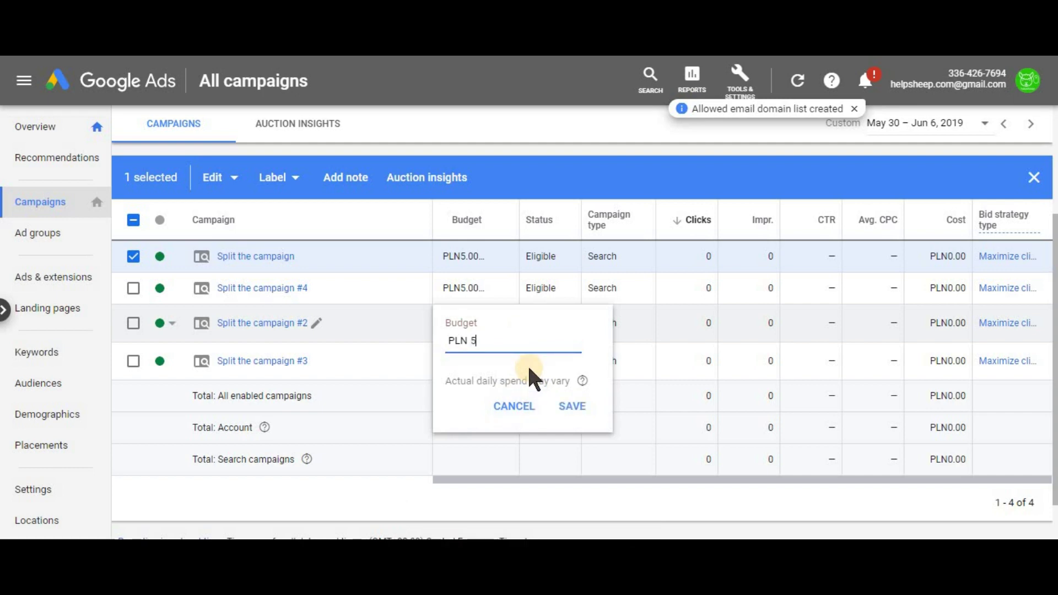
{"action": "left_click", "coordinate": [575, 404]}
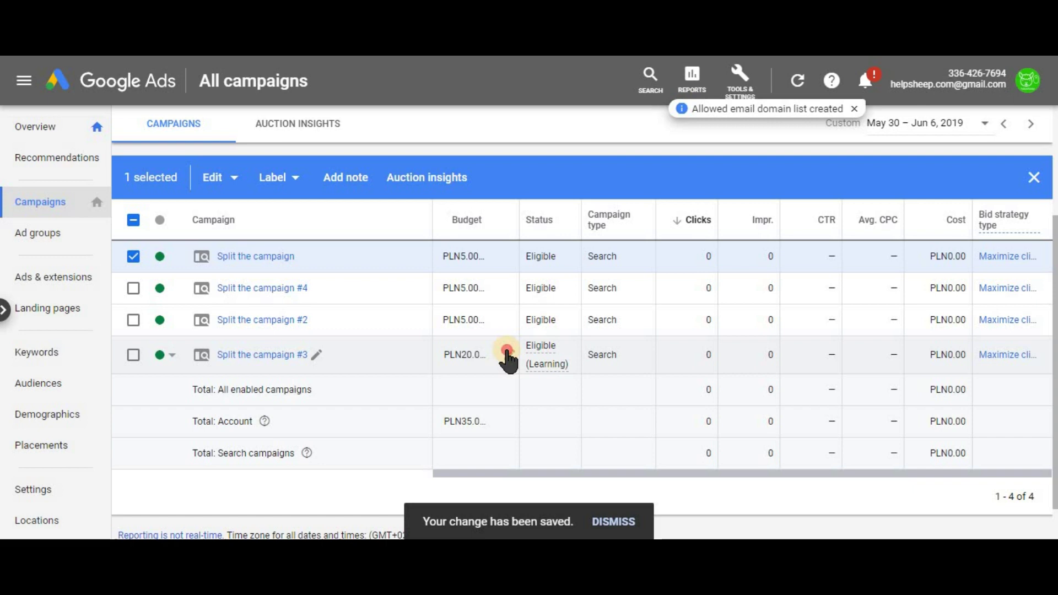
{"action": "left_click", "coordinate": [507, 355]}
{"action": "key", "text": "BackSpace"}
{"action": "key", "text": "BackSpace"}
{"action": "key", "text": "BackSpace"}
{"action": "key", "text": "BackSpace"}
{"action": "key", "text": "BackSpace"}
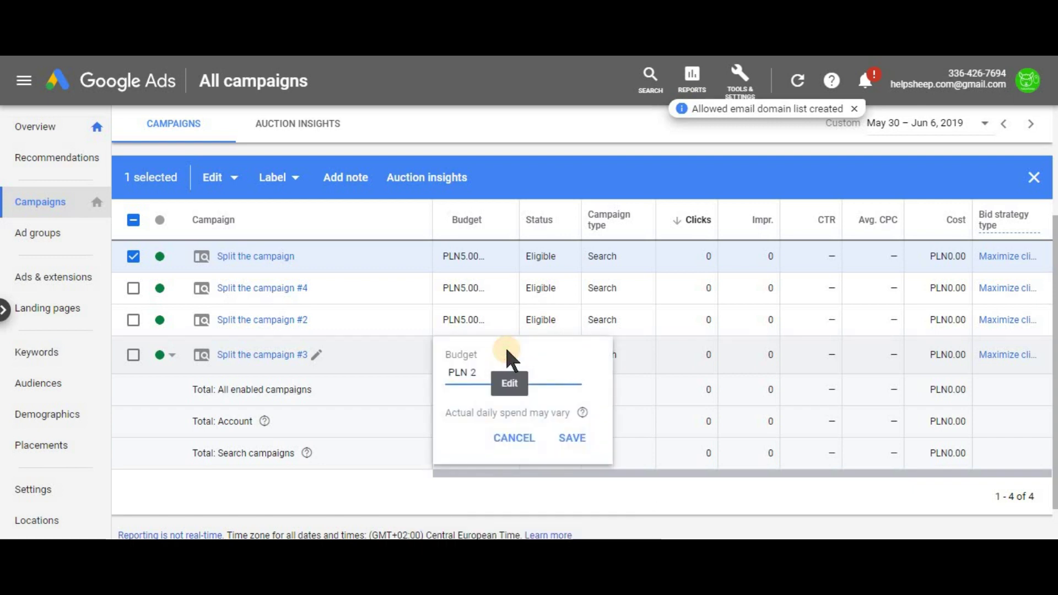
{"action": "type", "text": "5"}
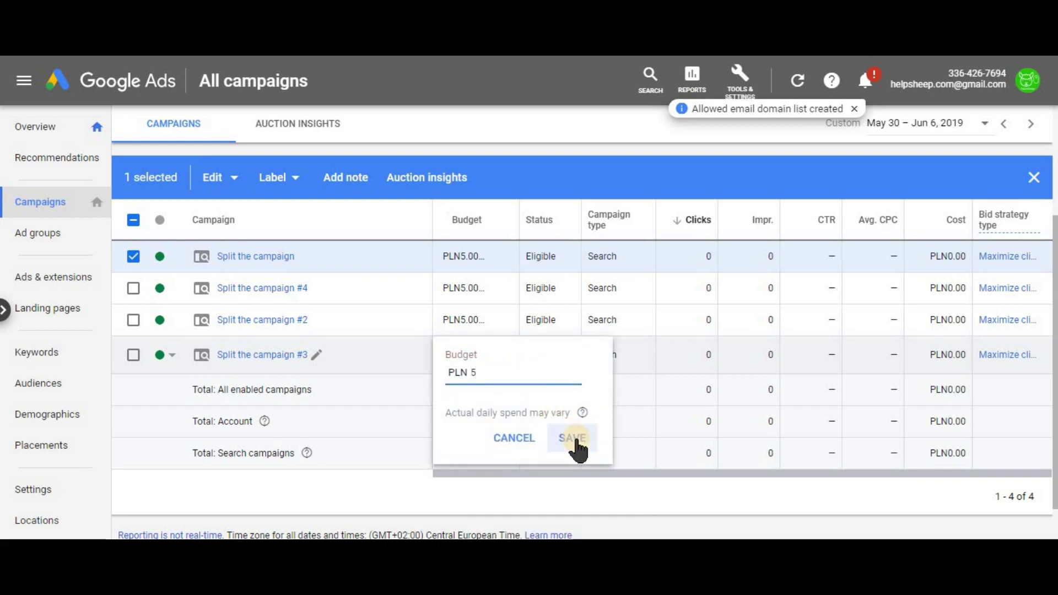
{"action": "left_click", "coordinate": [570, 438]}
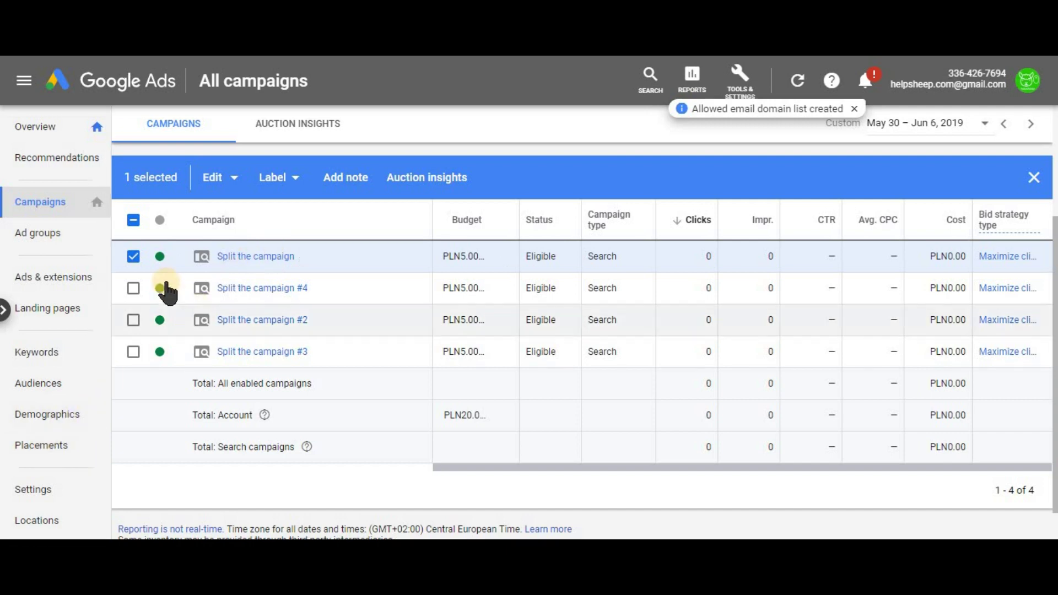
Step: Open the original Split the campaign's Ad schedule page
{"action": "left_click", "coordinate": [133, 288]}
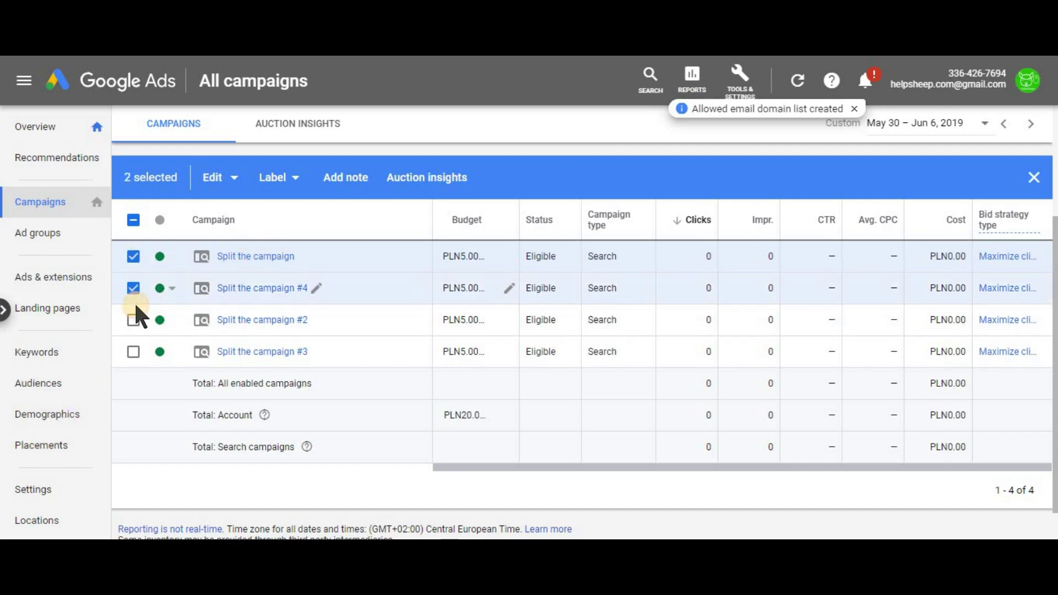
{"action": "left_click", "coordinate": [133, 320]}
{"action": "left_click", "coordinate": [134, 219]}
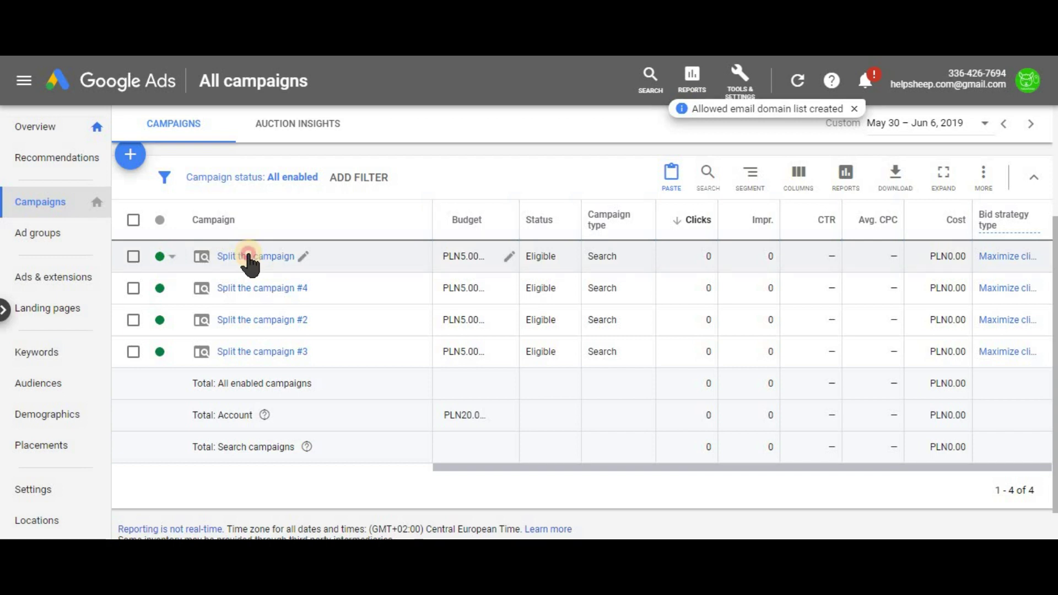
{"action": "left_click", "coordinate": [249, 256]}
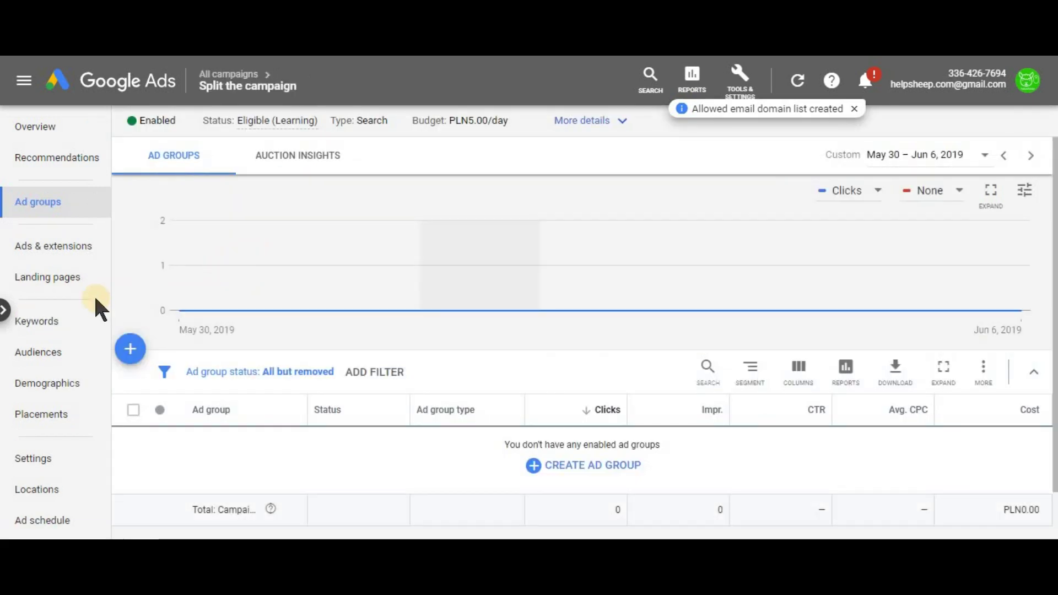
{"action": "scroll", "coordinate": [55, 352], "scroll_direction": "down", "scroll_amount": 3}
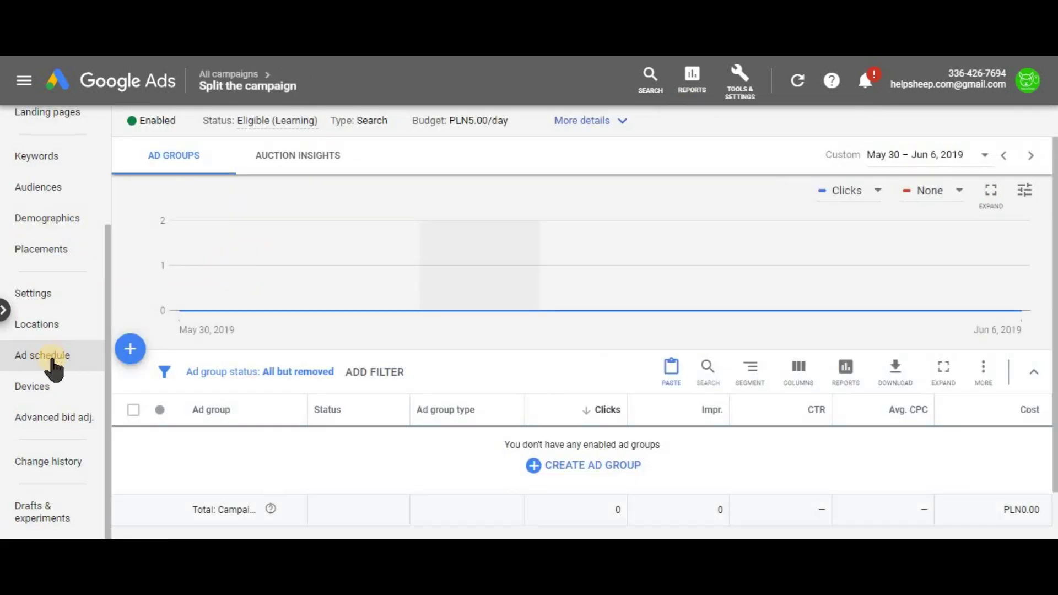
{"action": "left_click", "coordinate": [53, 361]}
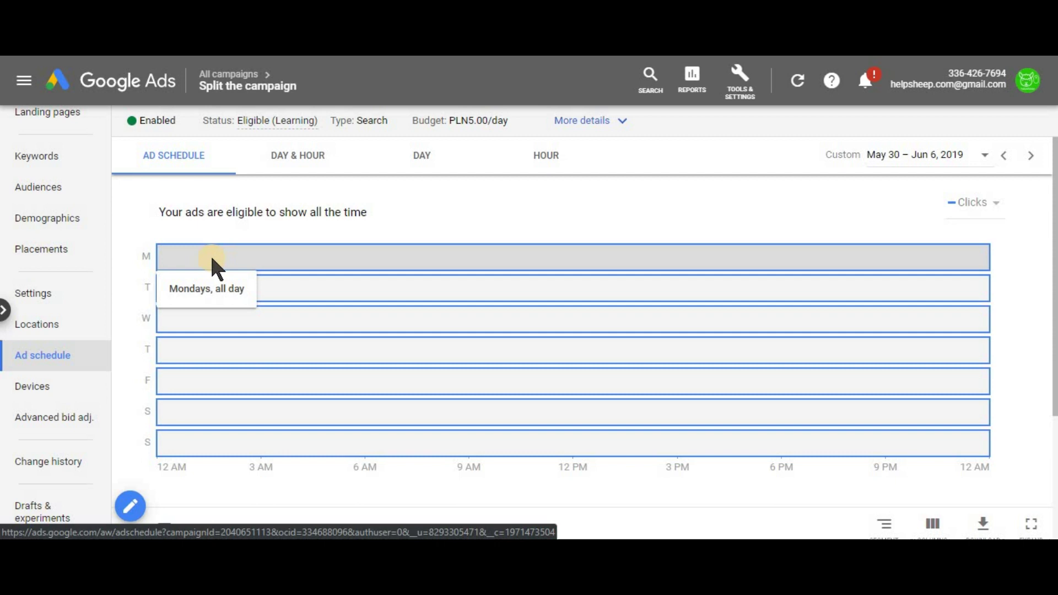
Step: Schedule all days from 12:00 AM to 10:00 AM and save
{"action": "left_click", "coordinate": [130, 506]}
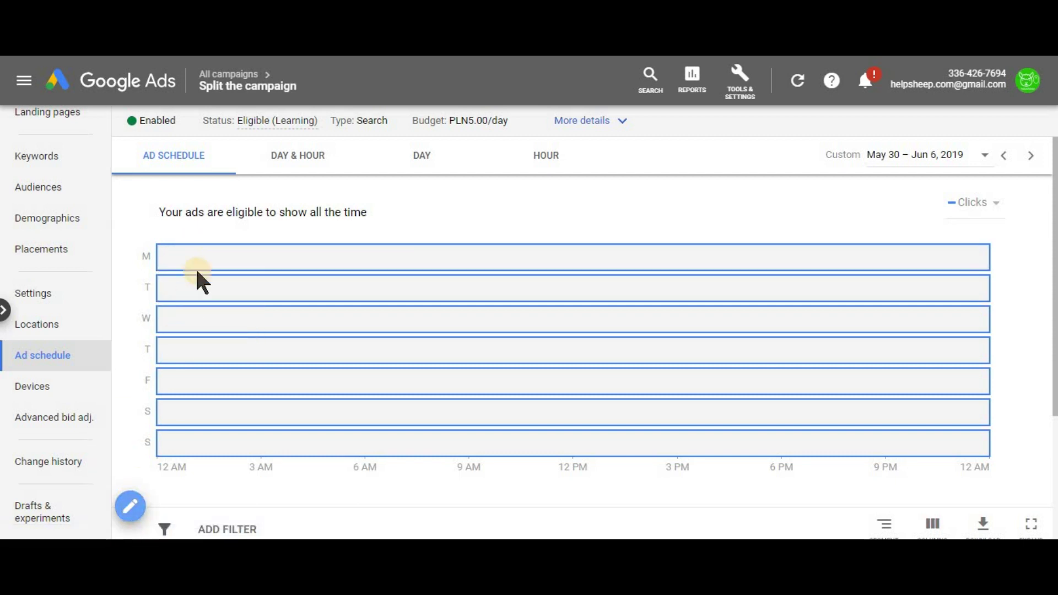
{"action": "left_click", "coordinate": [283, 244]}
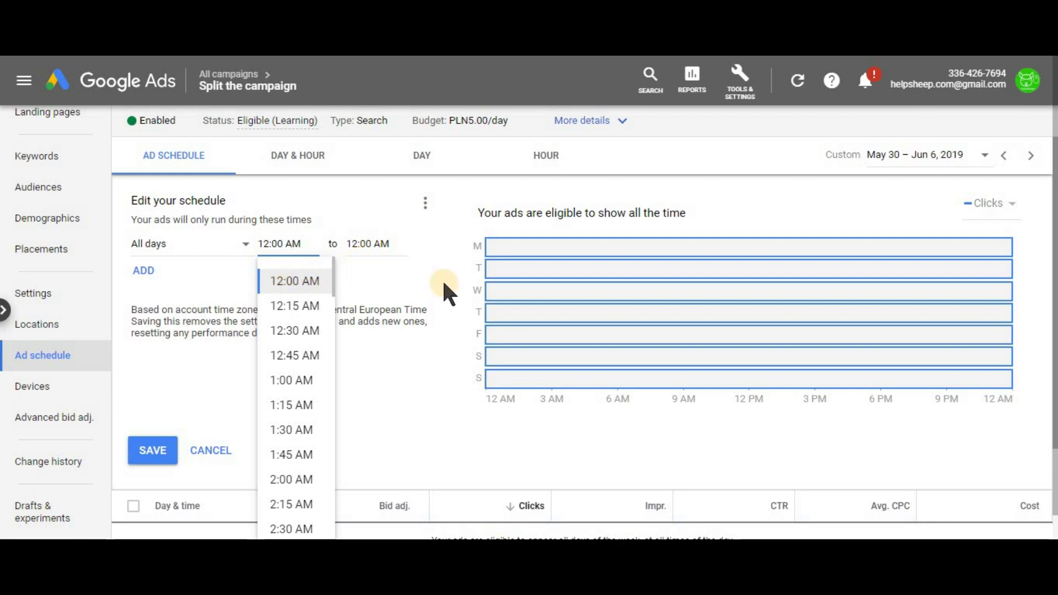
{"action": "left_click", "coordinate": [363, 244]}
{"action": "scroll", "coordinate": [384, 356], "scroll_direction": "down", "scroll_amount": 4}
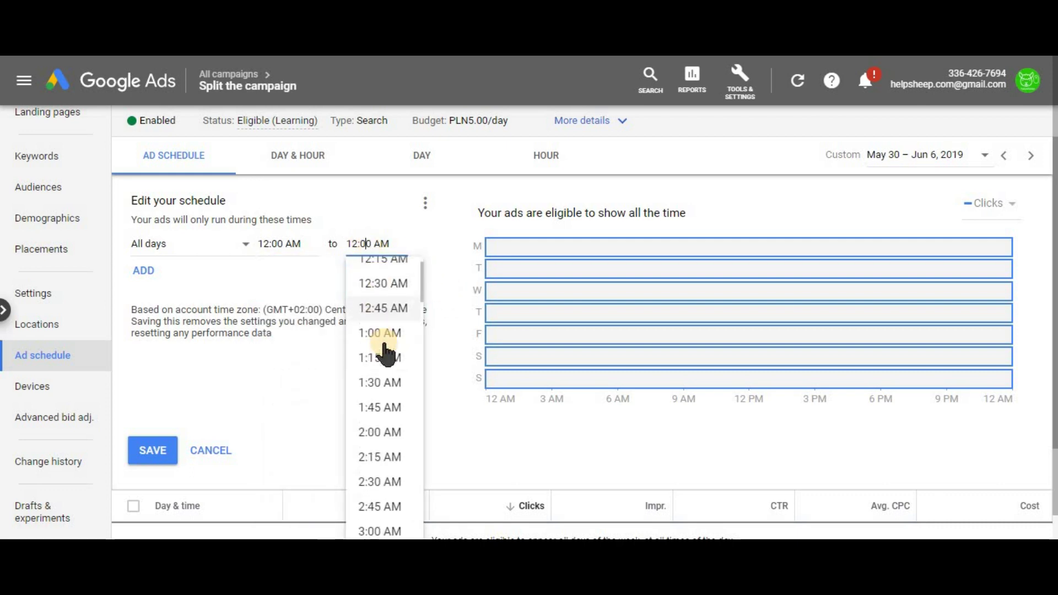
{"action": "scroll", "coordinate": [387, 352], "scroll_direction": "down", "scroll_amount": 10}
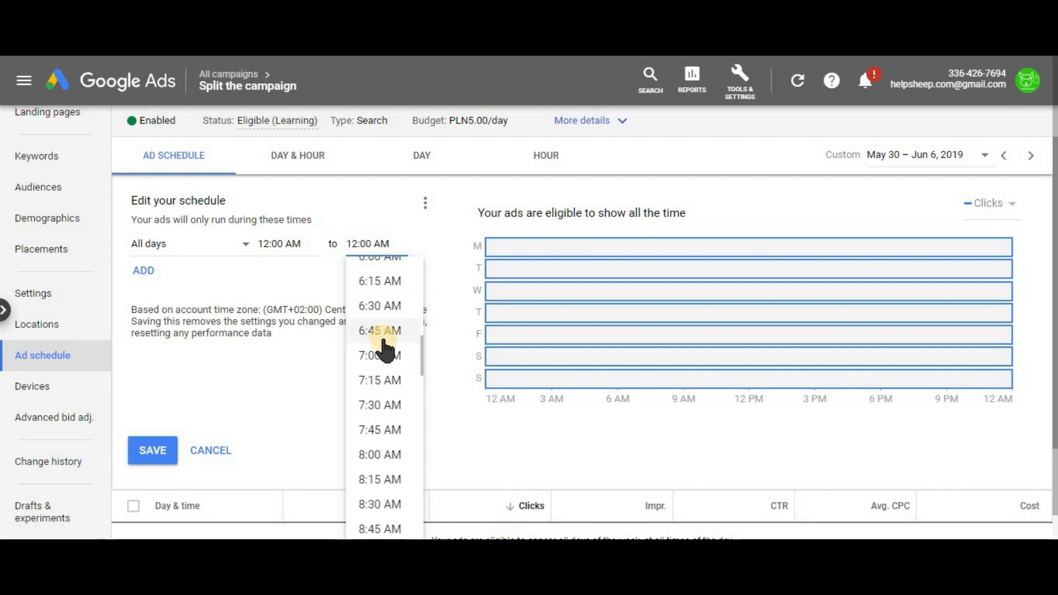
{"action": "scroll", "coordinate": [380, 386], "scroll_direction": "down", "scroll_amount": 1}
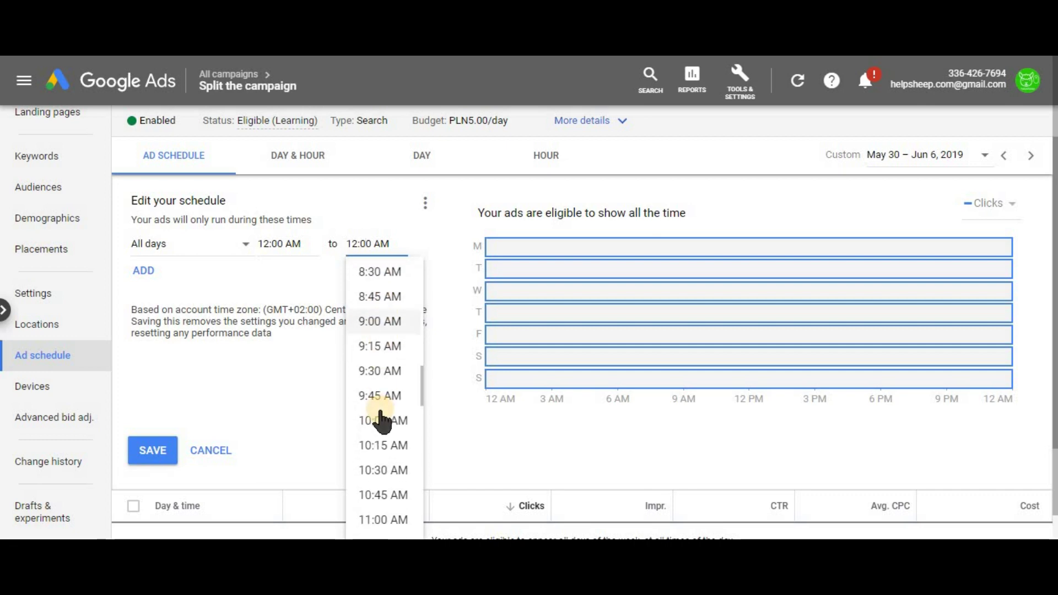
{"action": "left_click", "coordinate": [381, 421]}
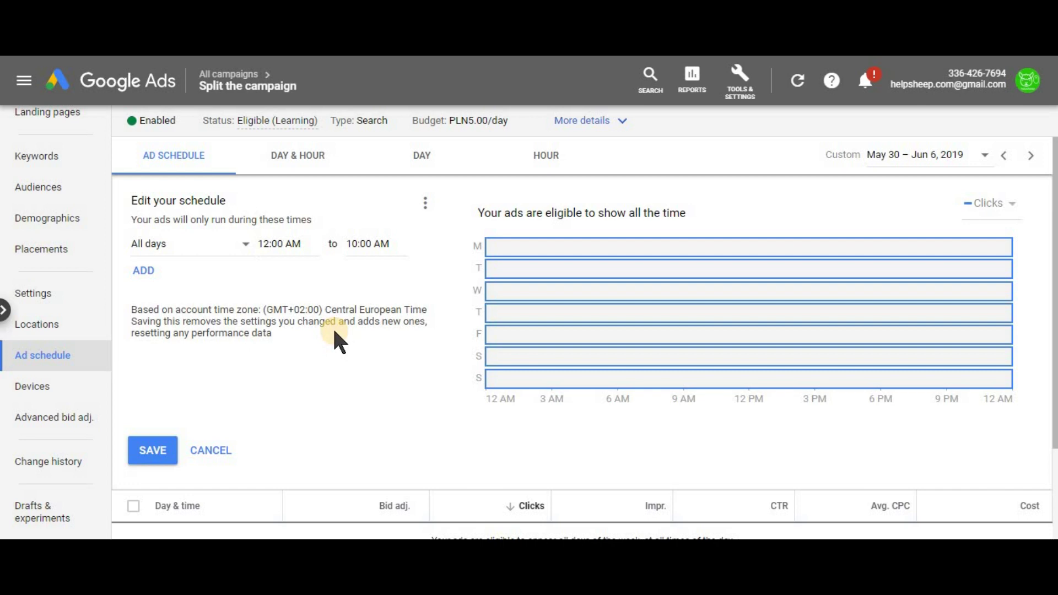
{"action": "left_click", "coordinate": [158, 449]}
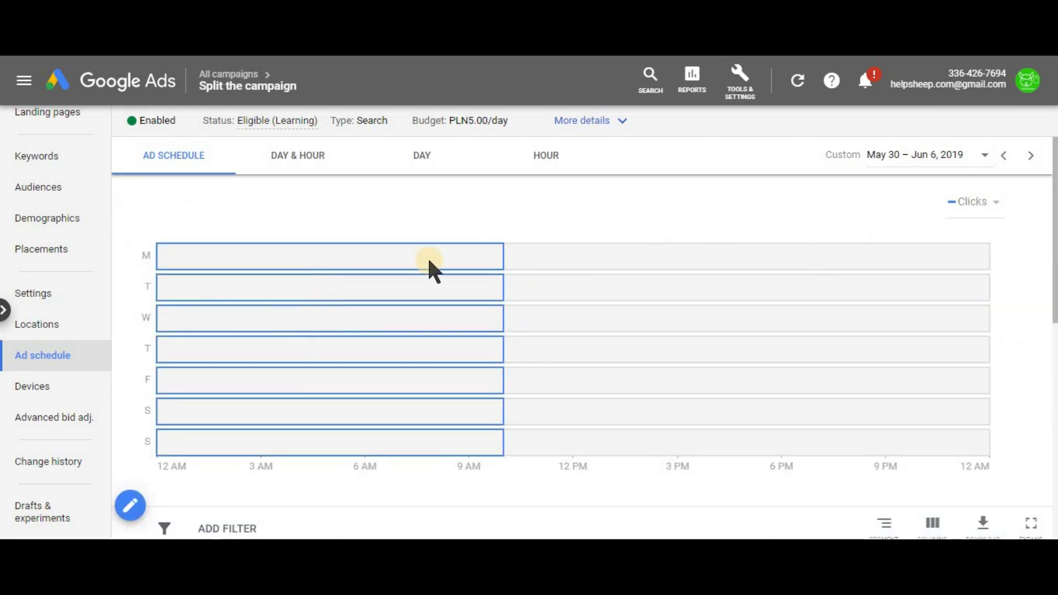
{"action": "mouse_move", "coordinate": [159, 248]}
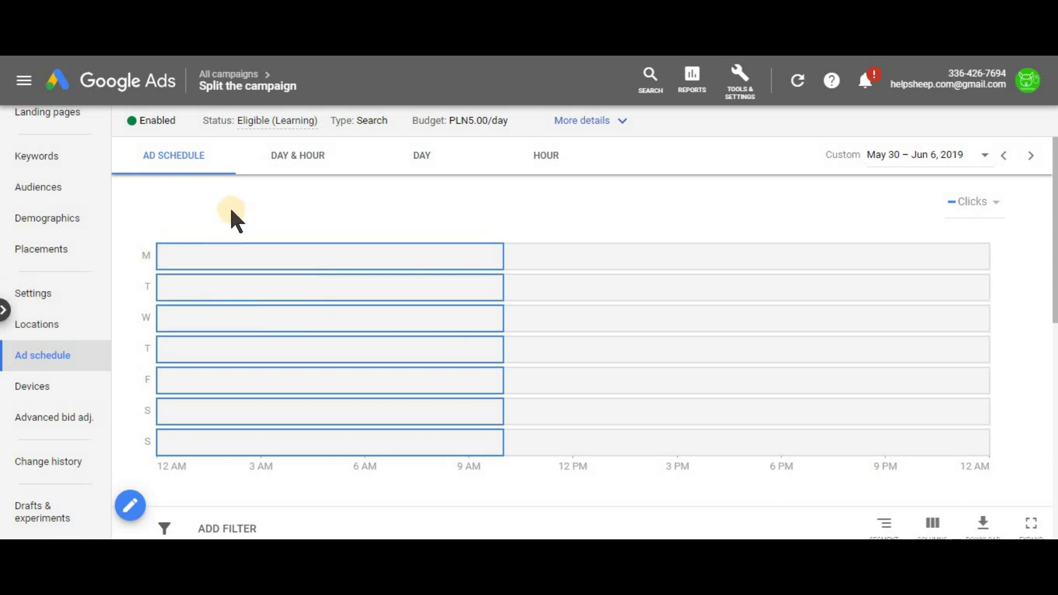
{"action": "mouse_move", "coordinate": [290, 89]}
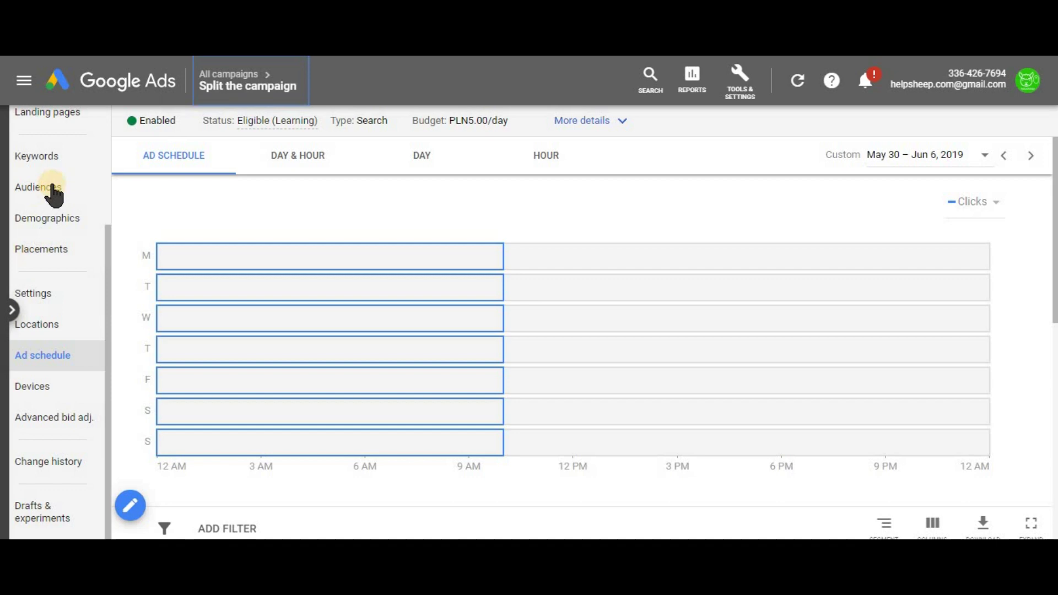
Step: Open Split the campaign #2's Ad schedule page from All campaigns
{"action": "left_click", "coordinate": [106, 81]}
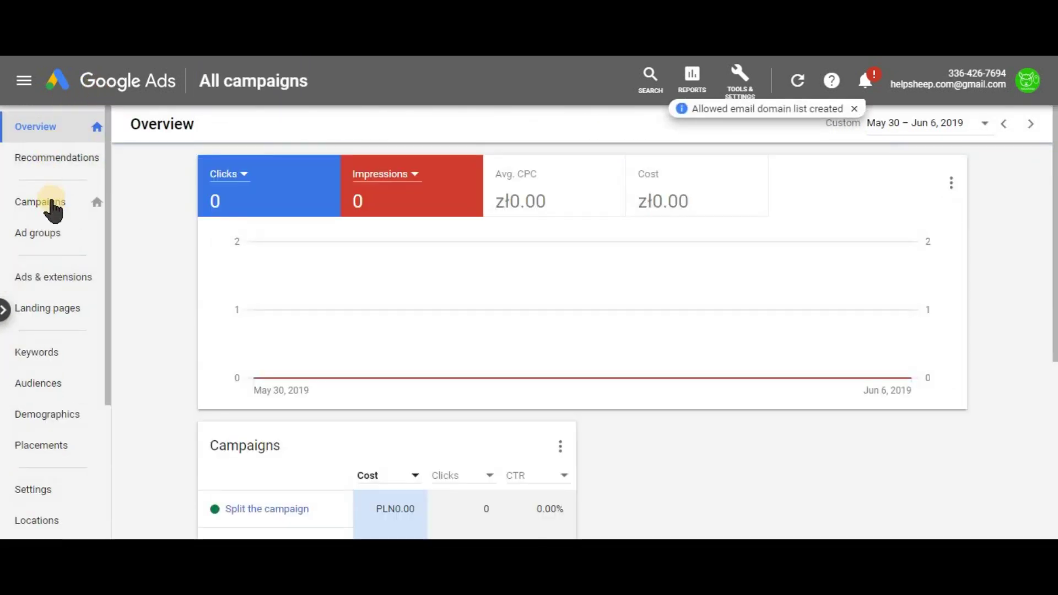
{"action": "left_click", "coordinate": [52, 203]}
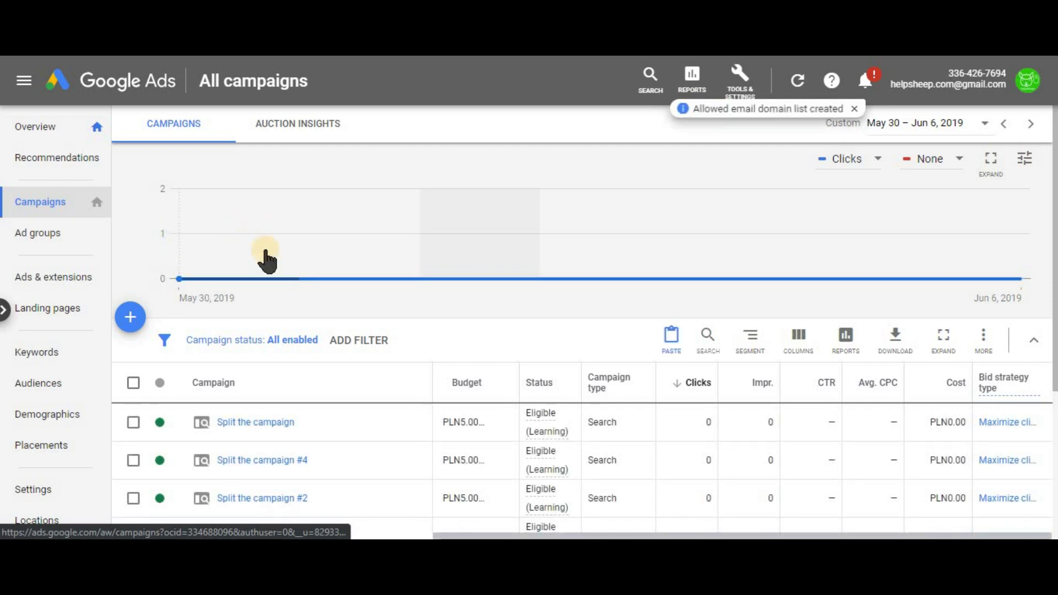
{"action": "scroll", "coordinate": [259, 308], "scroll_direction": "down", "scroll_amount": 3}
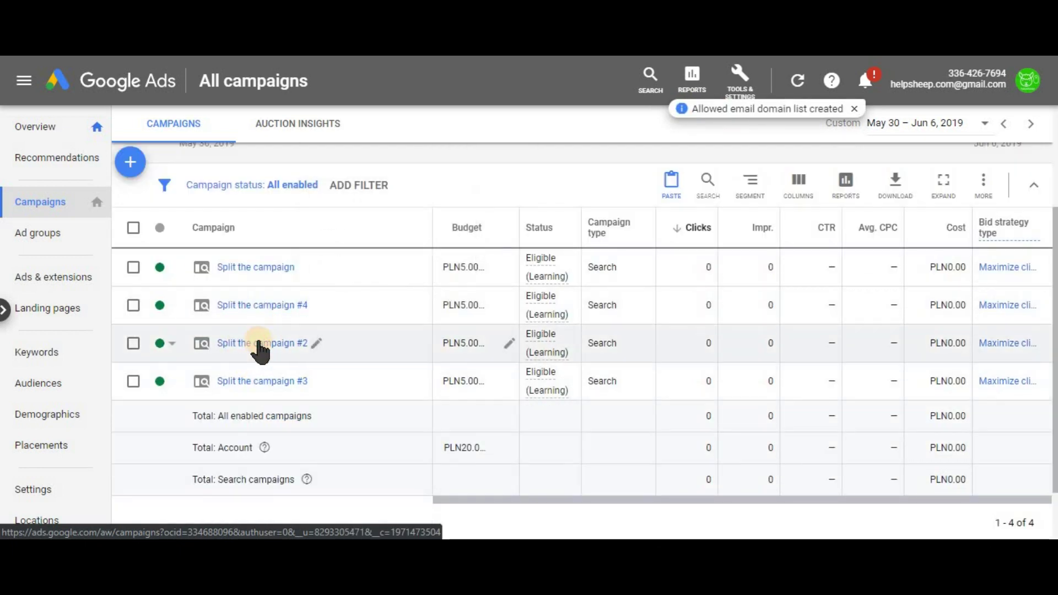
{"action": "left_click", "coordinate": [259, 344]}
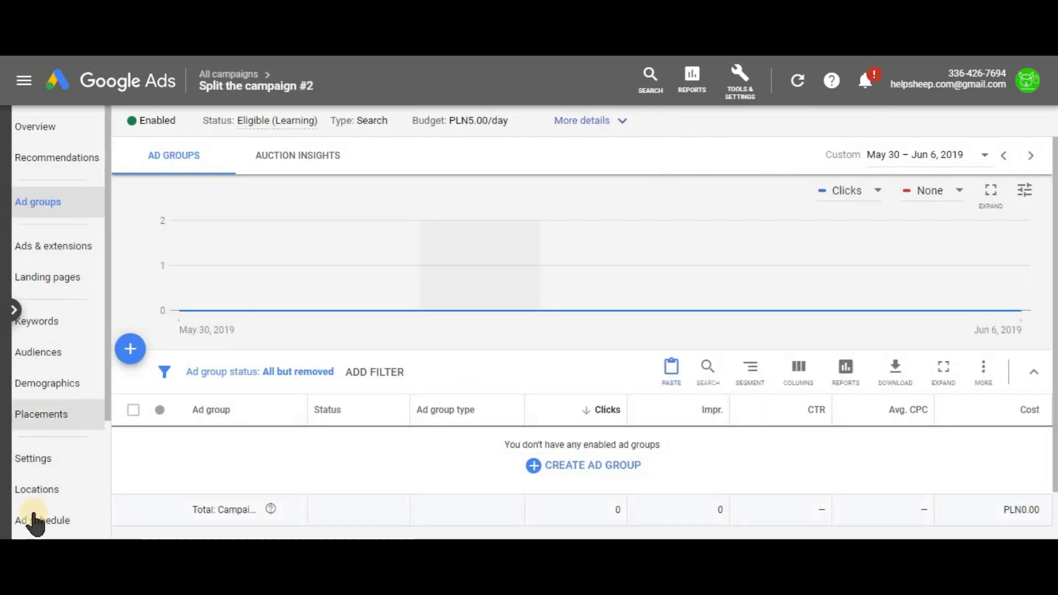
{"action": "left_click", "coordinate": [34, 520]}
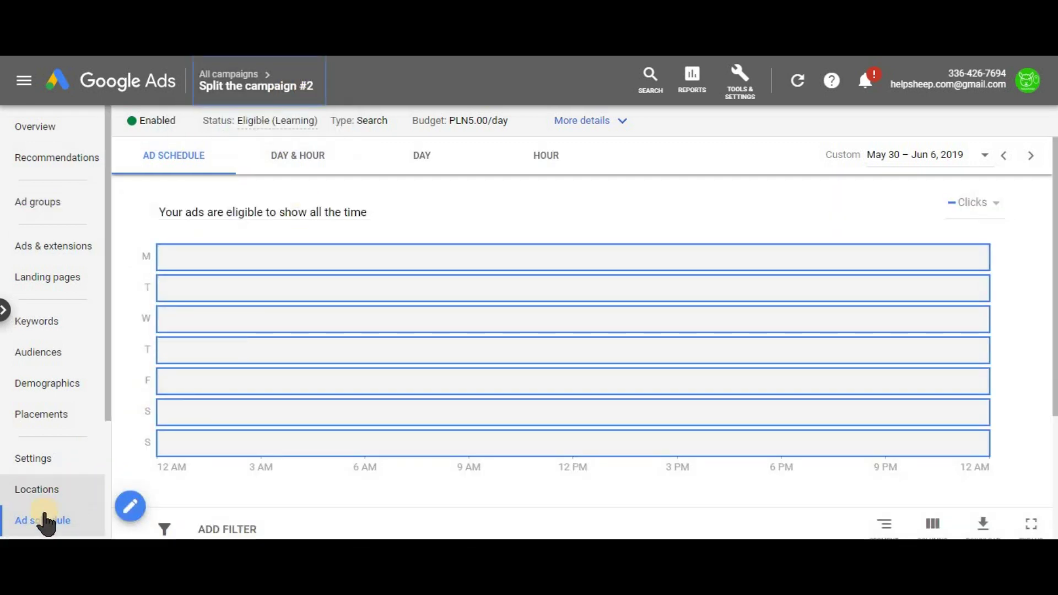
Step: Schedule campaign #2 for all days, 10:00 AM to 2:00 PM, and save
{"action": "left_click", "coordinate": [130, 505]}
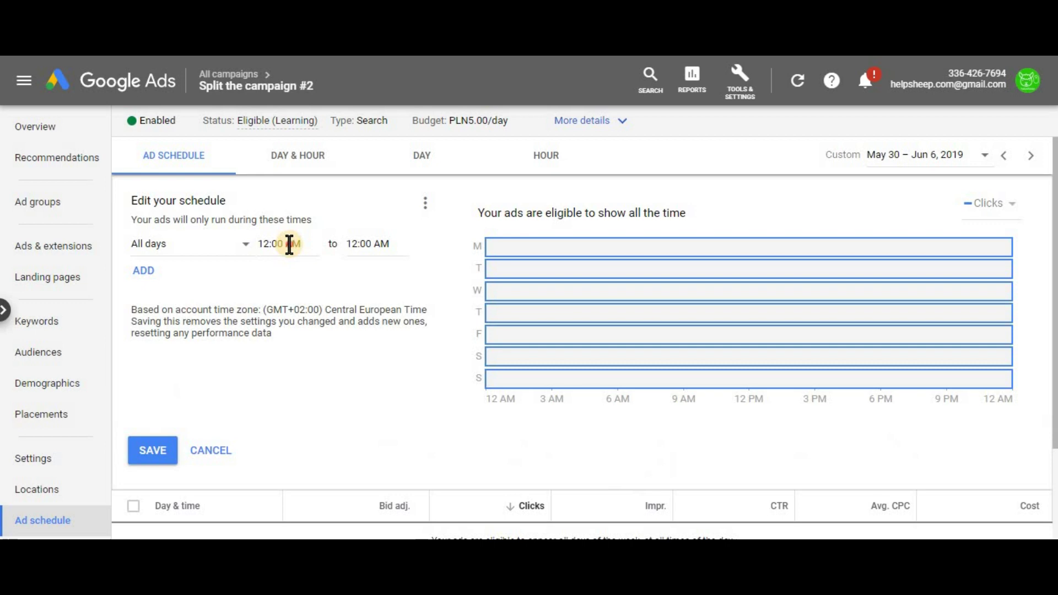
{"action": "left_click", "coordinate": [289, 244]}
{"action": "scroll", "coordinate": [286, 297], "scroll_direction": "down", "scroll_amount": 6}
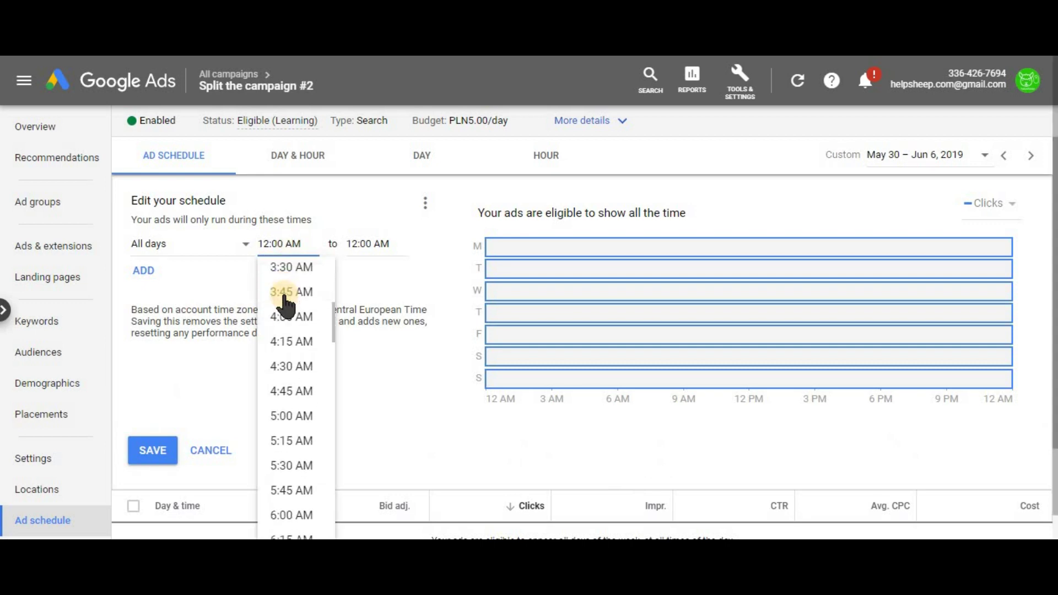
{"action": "scroll", "coordinate": [285, 303], "scroll_direction": "down", "scroll_amount": 10}
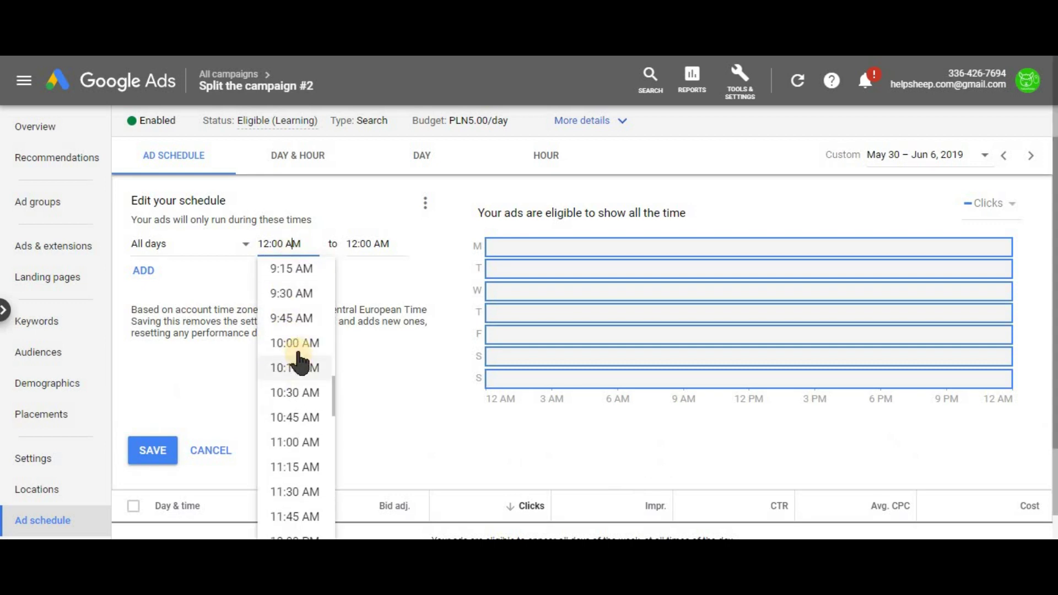
{"action": "left_click", "coordinate": [295, 342]}
{"action": "left_click", "coordinate": [371, 242]}
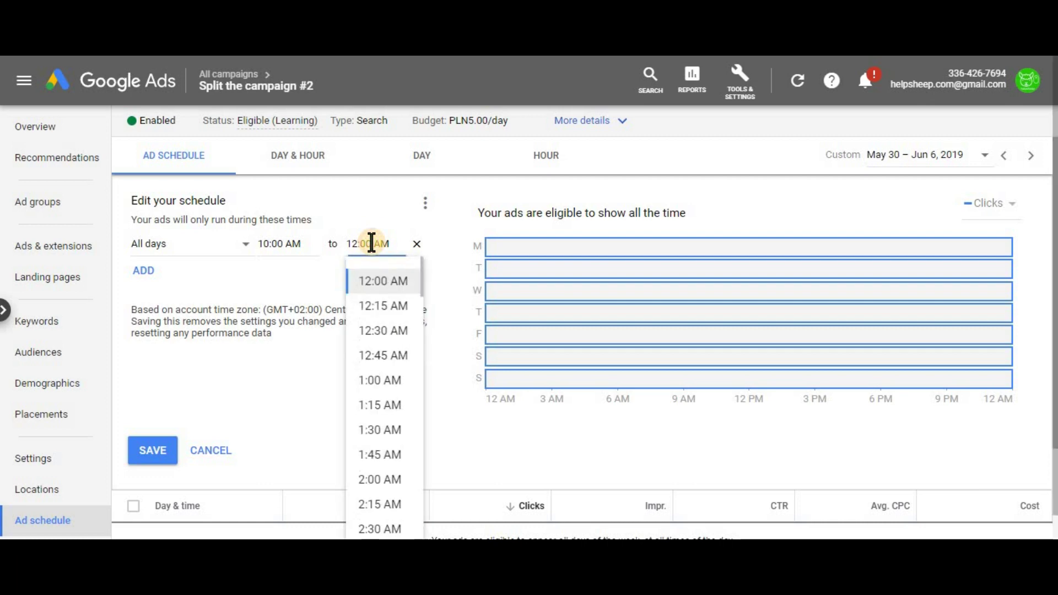
{"action": "scroll", "coordinate": [378, 297], "scroll_direction": "down", "scroll_amount": 5}
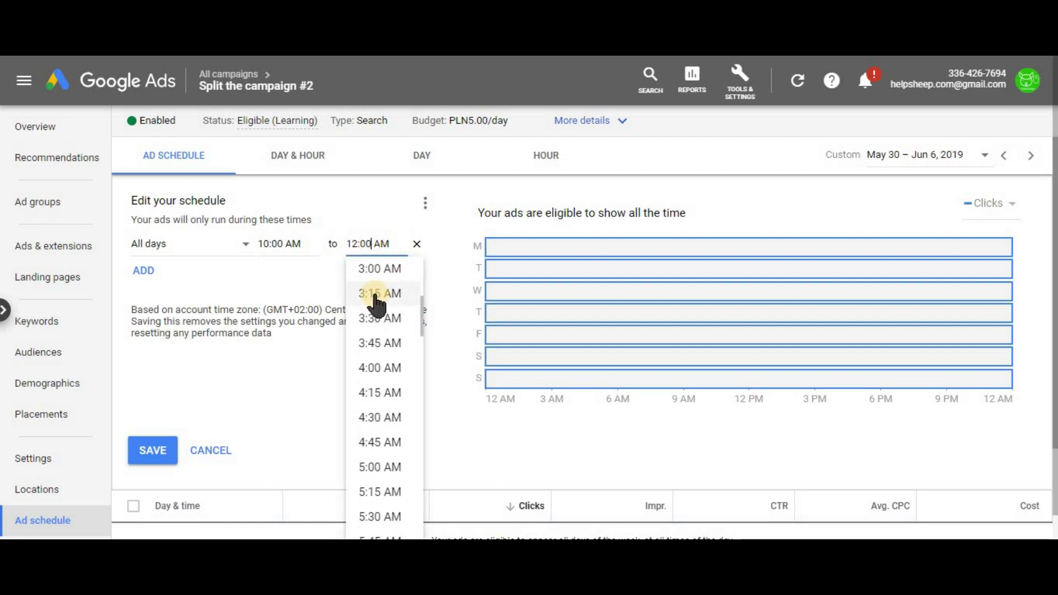
{"action": "scroll", "coordinate": [376, 304], "scroll_direction": "down", "scroll_amount": 18}
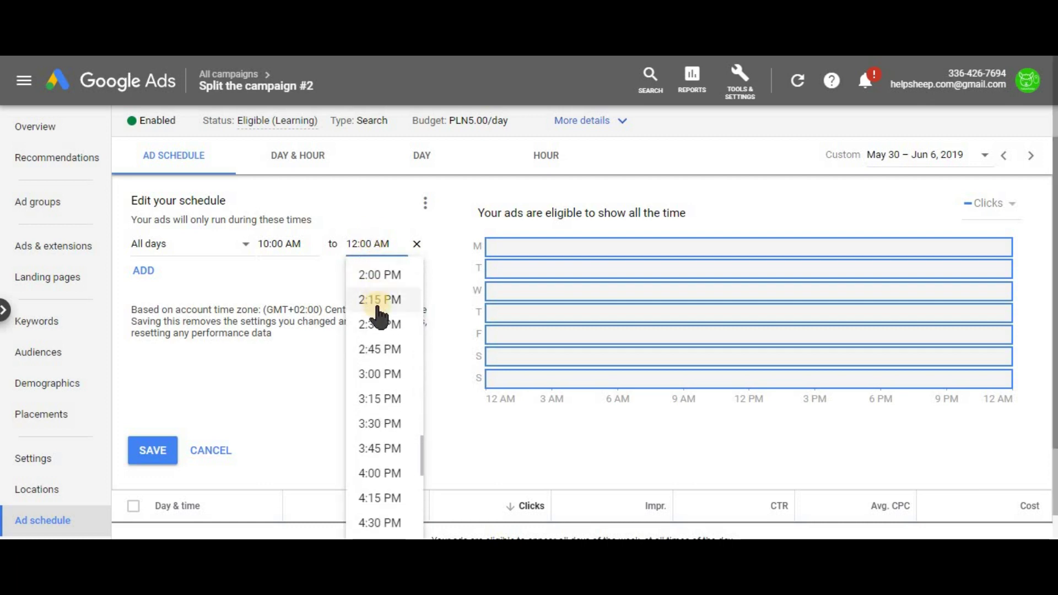
{"action": "left_click", "coordinate": [380, 274]}
{"action": "left_click", "coordinate": [152, 458]}
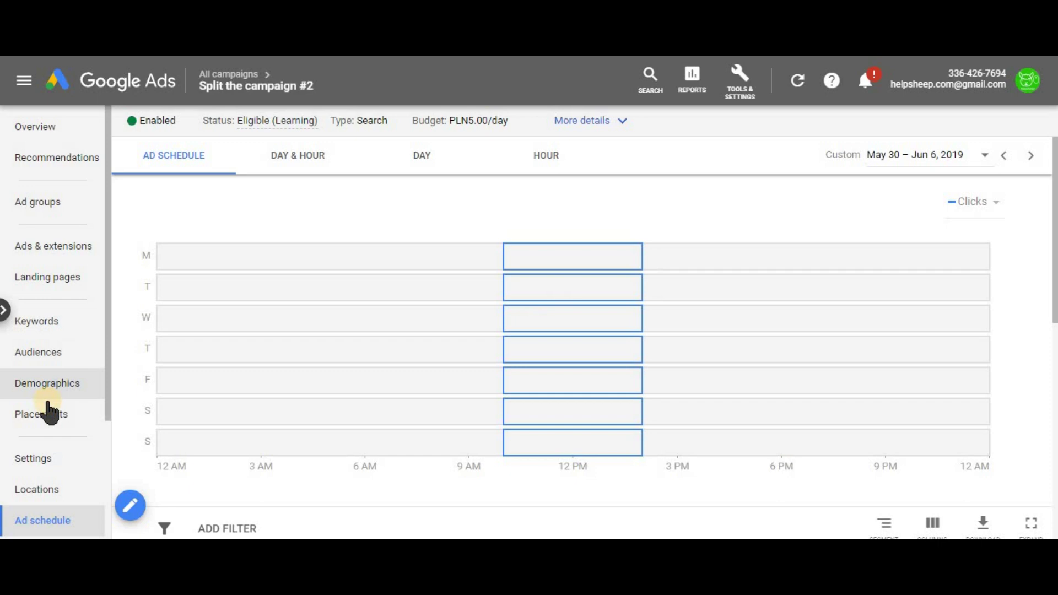
{"action": "left_click", "coordinate": [61, 88]}
Step: Open Split the campaign #3's Ad schedule for editing
{"action": "left_click", "coordinate": [271, 323]}
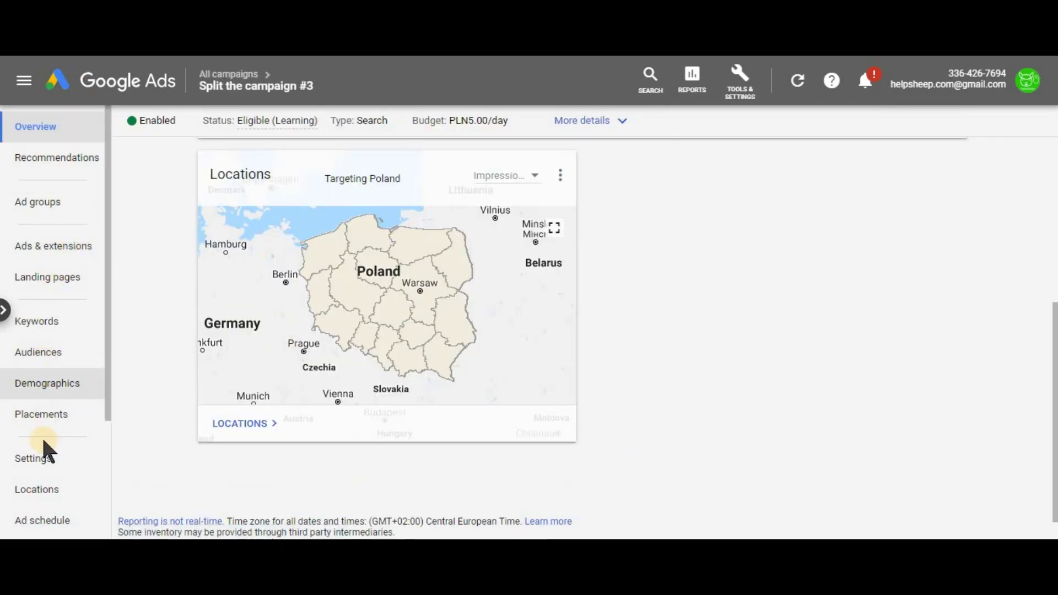
{"action": "left_click", "coordinate": [36, 518]}
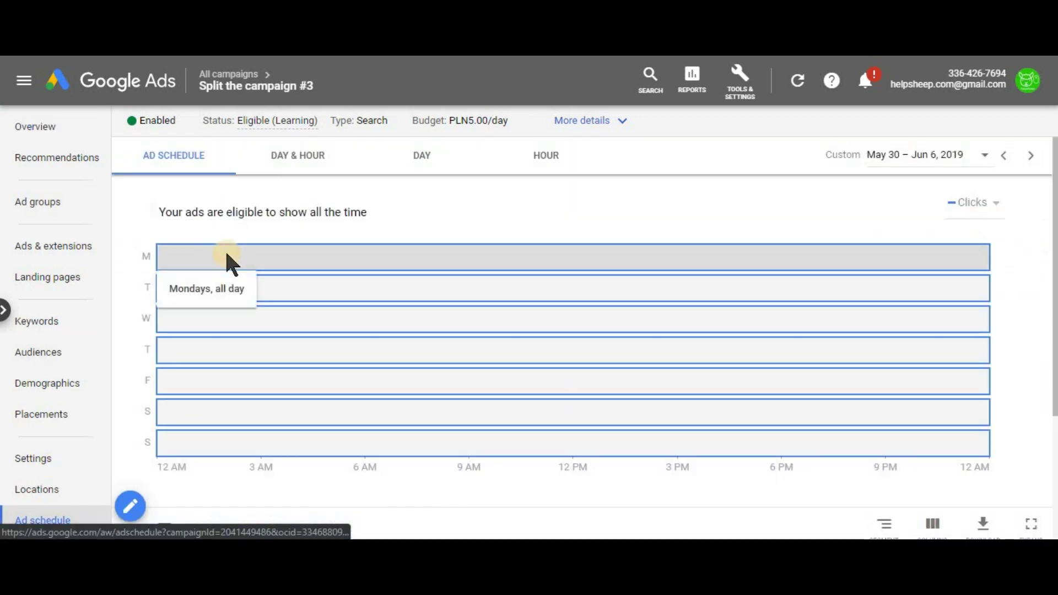
{"action": "left_click", "coordinate": [130, 505]}
Step: Set all days to run from 2:00 PM to 6:00 PM and save
{"action": "left_click", "coordinate": [285, 244]}
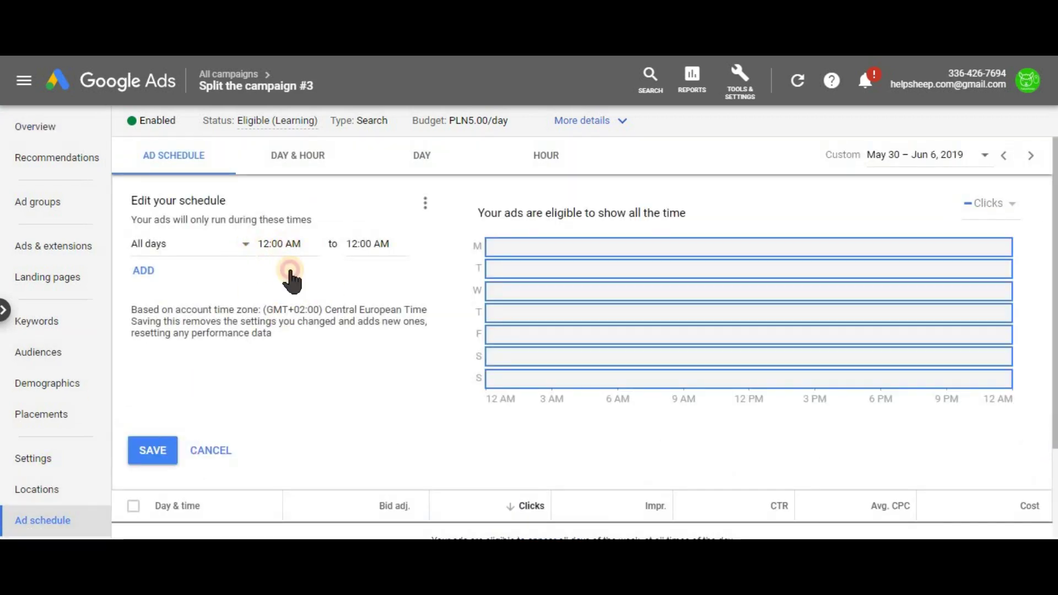
{"action": "scroll", "coordinate": [309, 303], "scroll_direction": "down", "scroll_amount": 20}
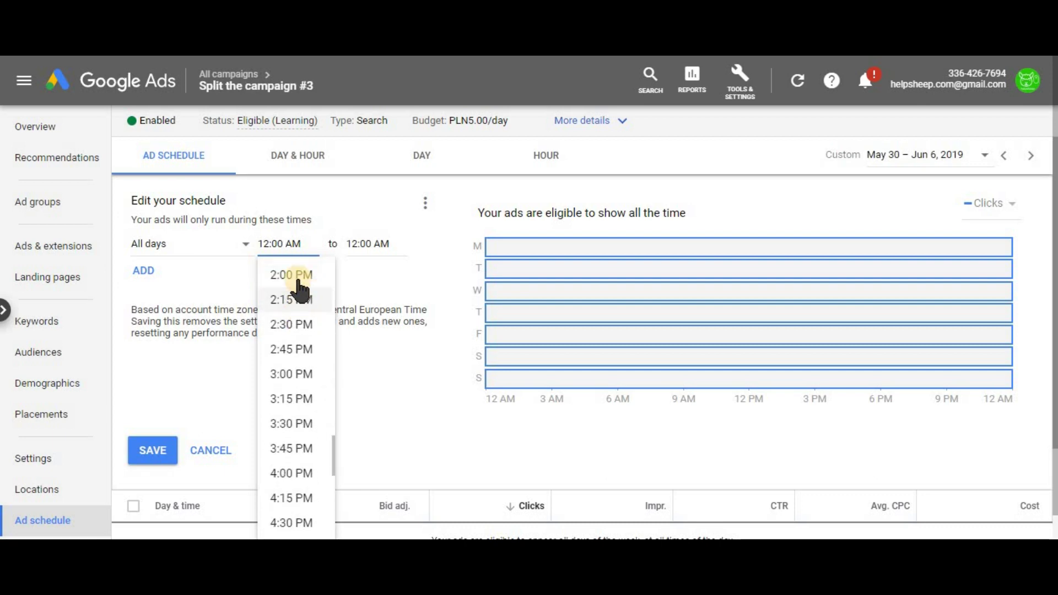
{"action": "left_click", "coordinate": [325, 273]}
{"action": "left_click", "coordinate": [361, 243]}
{"action": "type", "text": "6:00AM"}
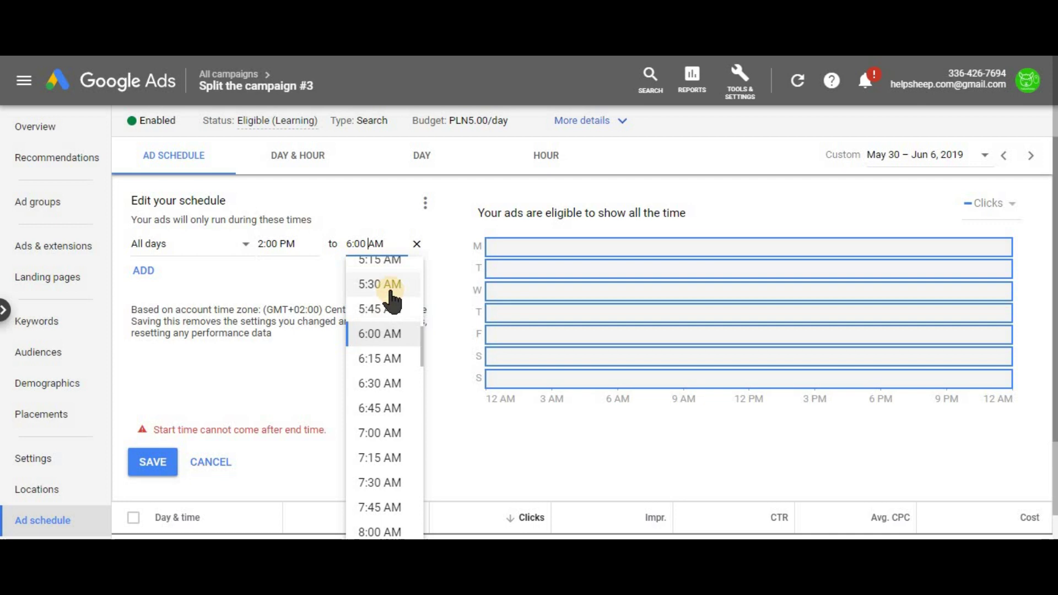
{"action": "scroll", "coordinate": [391, 300], "scroll_direction": "down", "scroll_amount": 5}
{"action": "scroll", "coordinate": [388, 292], "scroll_direction": "down", "scroll_amount": 5}
{"action": "scroll", "coordinate": [385, 307], "scroll_direction": "down", "scroll_amount": 10}
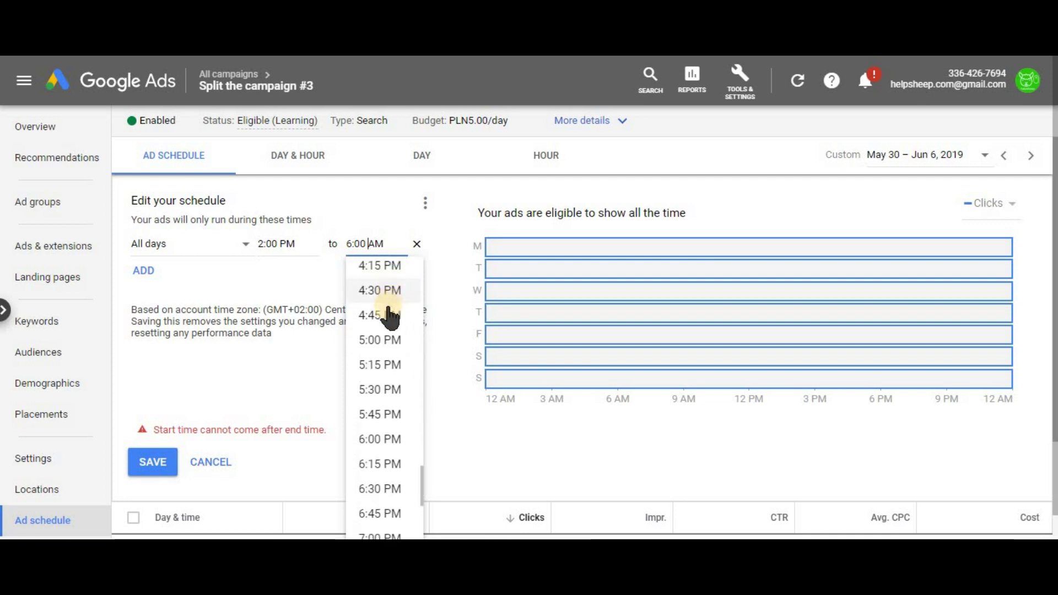
{"action": "left_click", "coordinate": [379, 439]}
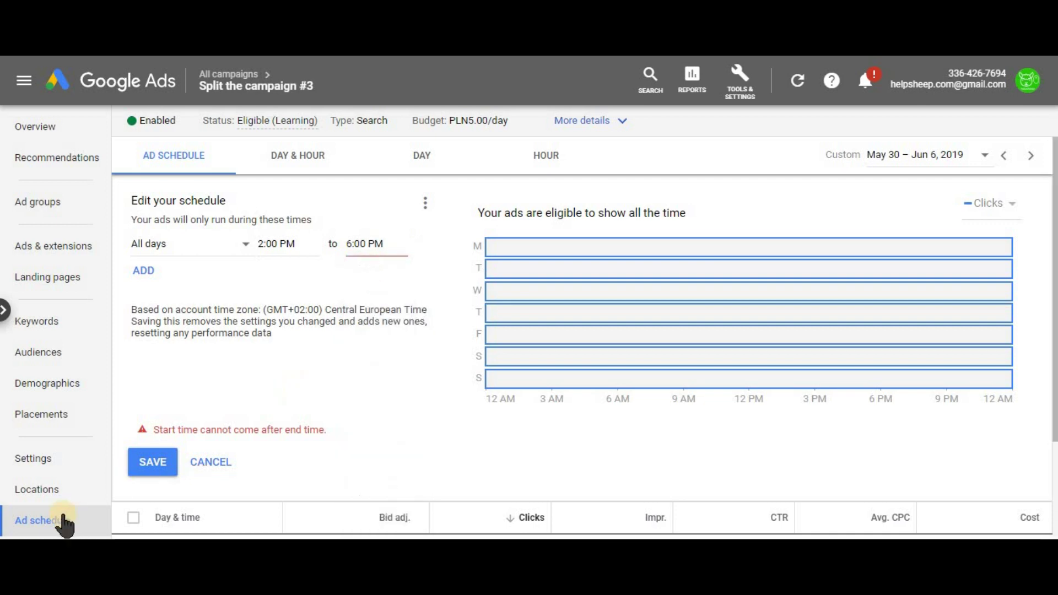
{"action": "left_click", "coordinate": [149, 462]}
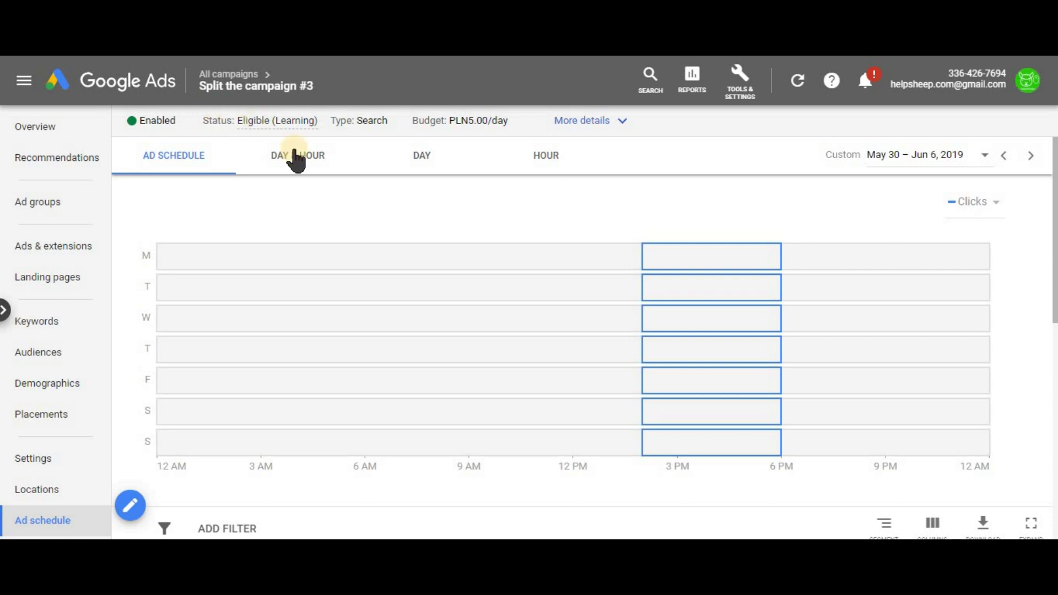
Step: Return from campaign #3's ad schedule to the All campaigns overview
{"action": "mouse_move", "coordinate": [287, 128]}
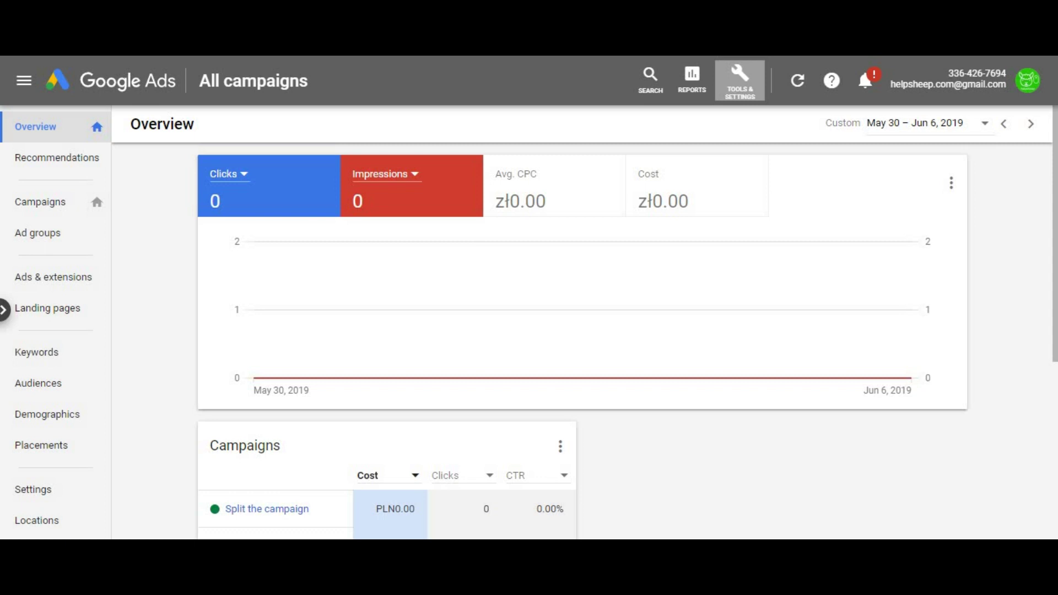
Step: Open Audience manager from Tools & Settings and start a new remarketing list
{"action": "left_click", "coordinate": [739, 80]}
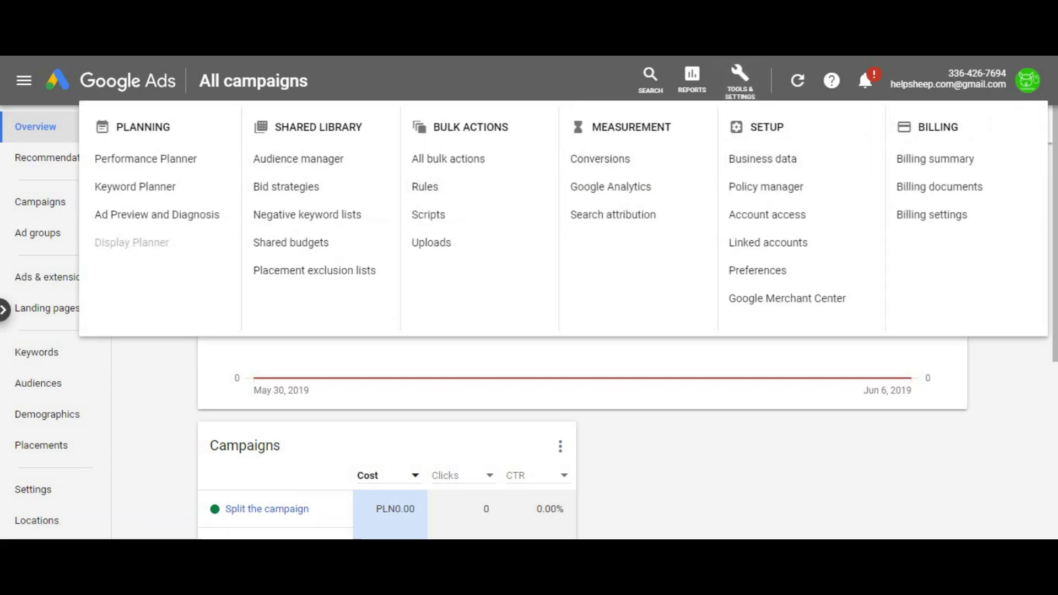
{"action": "left_click", "coordinate": [298, 159]}
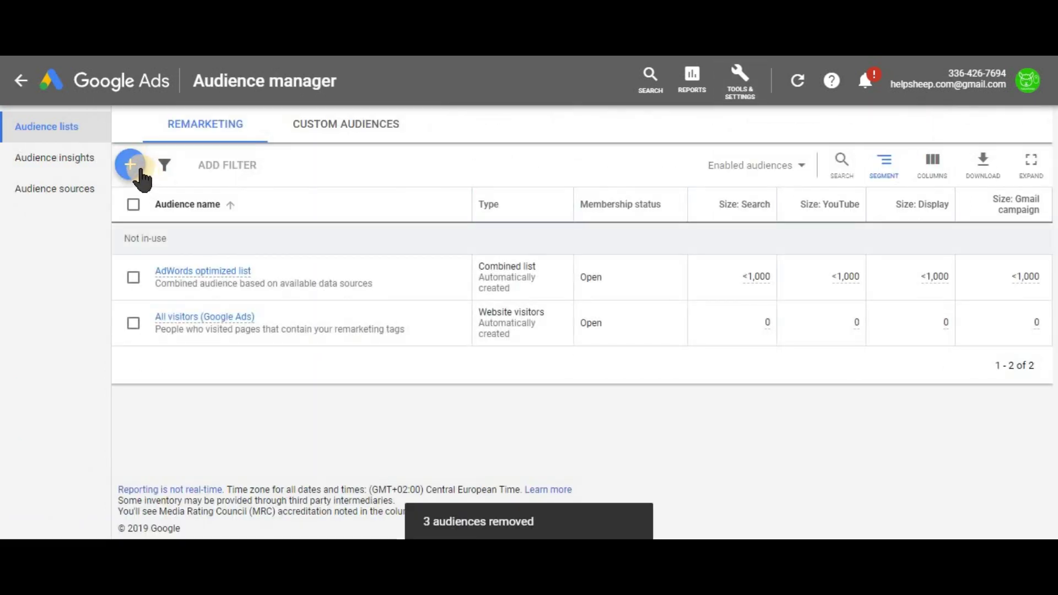
{"action": "left_click", "coordinate": [131, 166]}
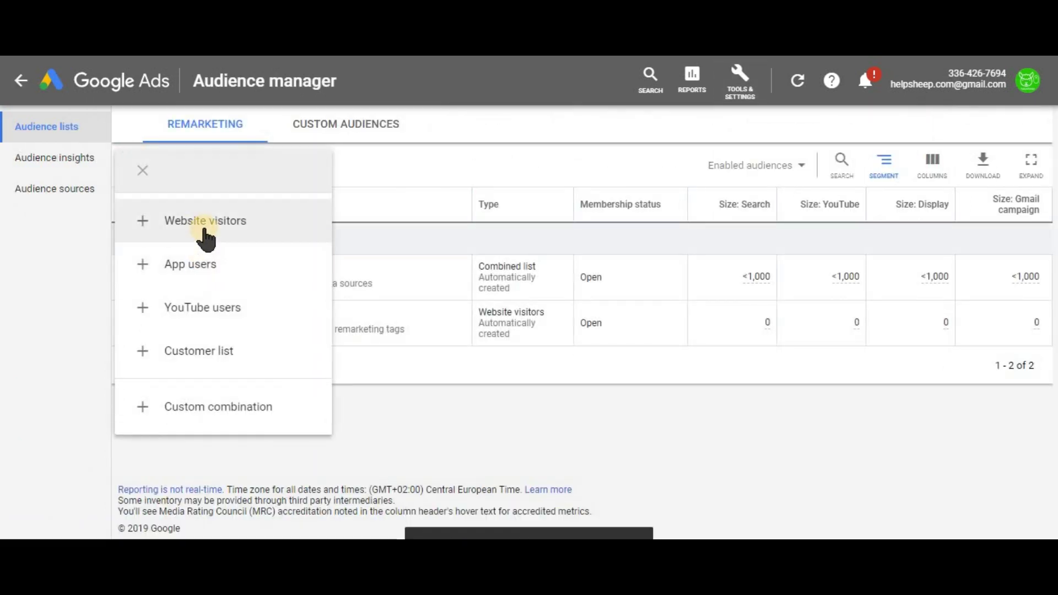
Step: Create Website visitors audience 'remarketing list exclusion' for URLs containing example.com
{"action": "left_click", "coordinate": [204, 221]}
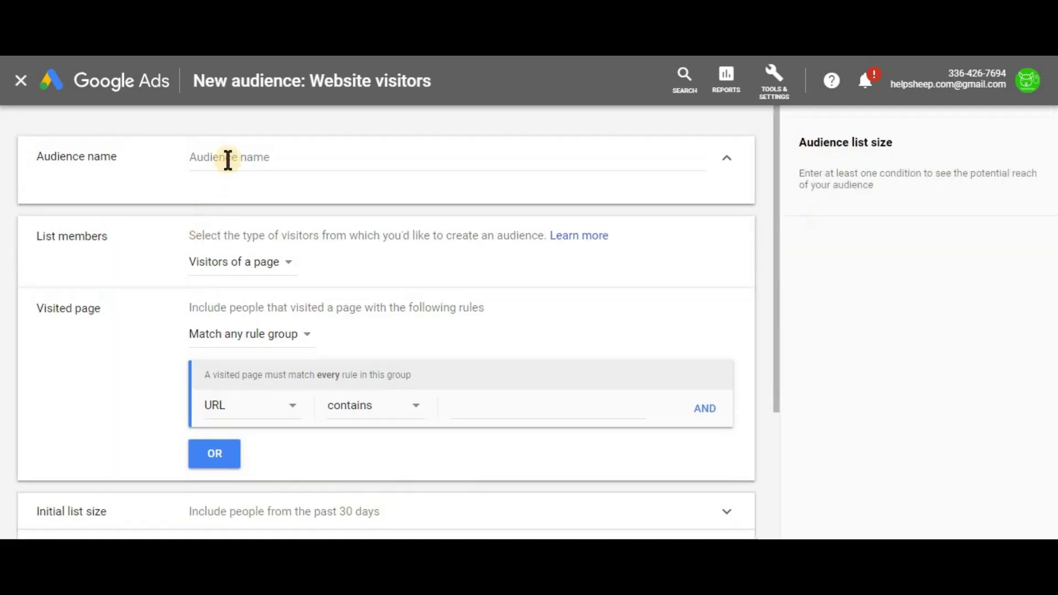
{"action": "left_click", "coordinate": [228, 159]}
{"action": "type", "text": "rem"}
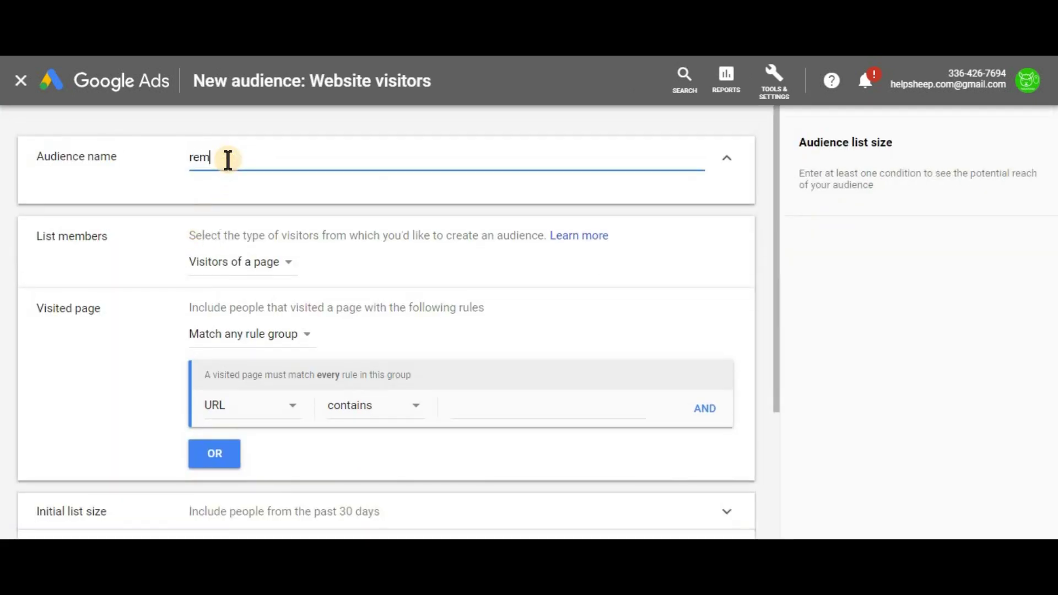
{"action": "type", "text": "arketing list exclusion"}
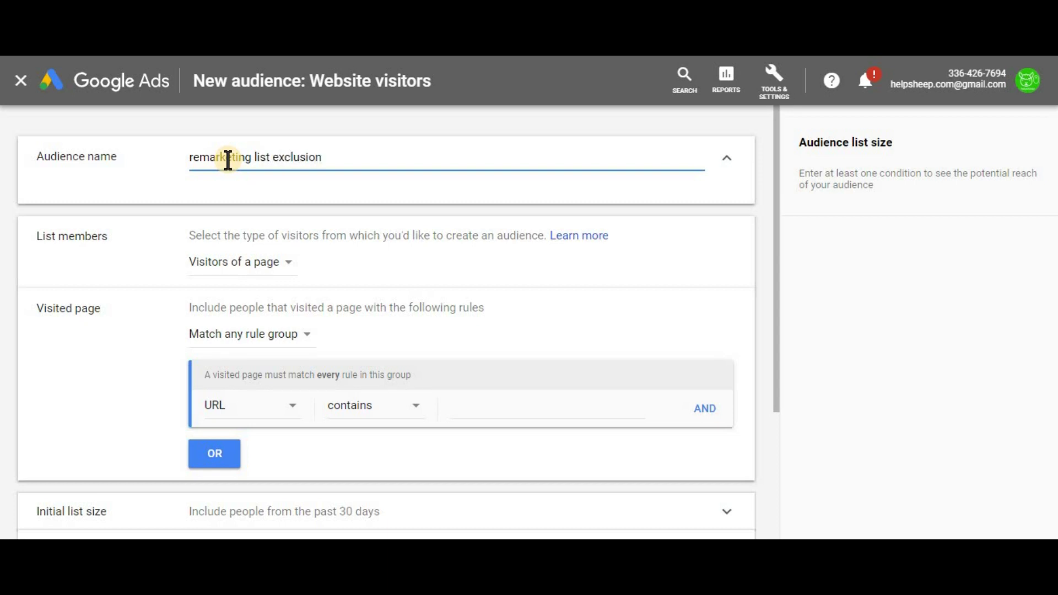
{"action": "left_click", "coordinate": [551, 418]}
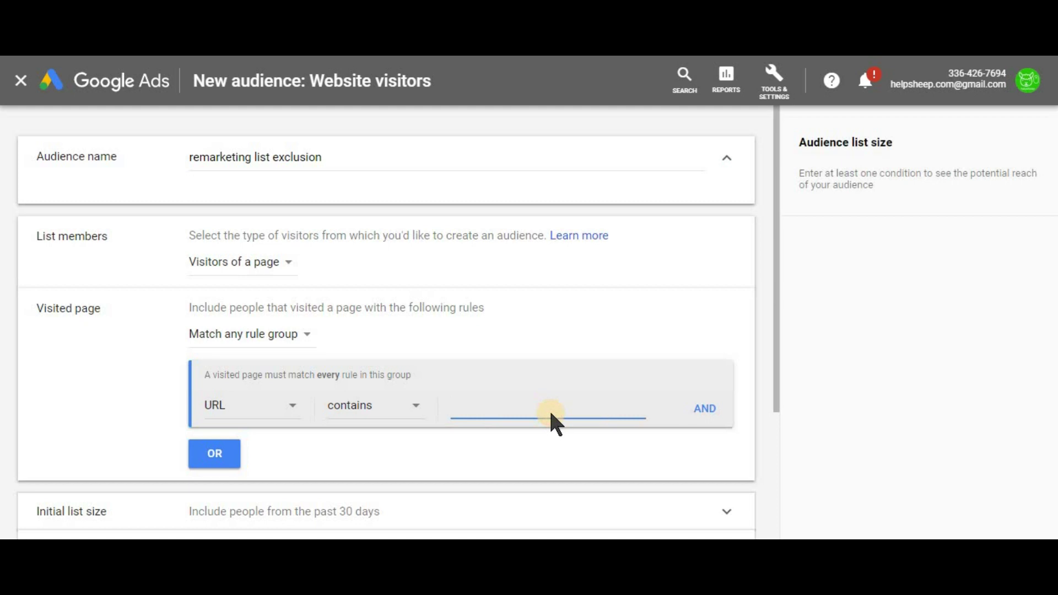
{"action": "type", "text": "ex"}
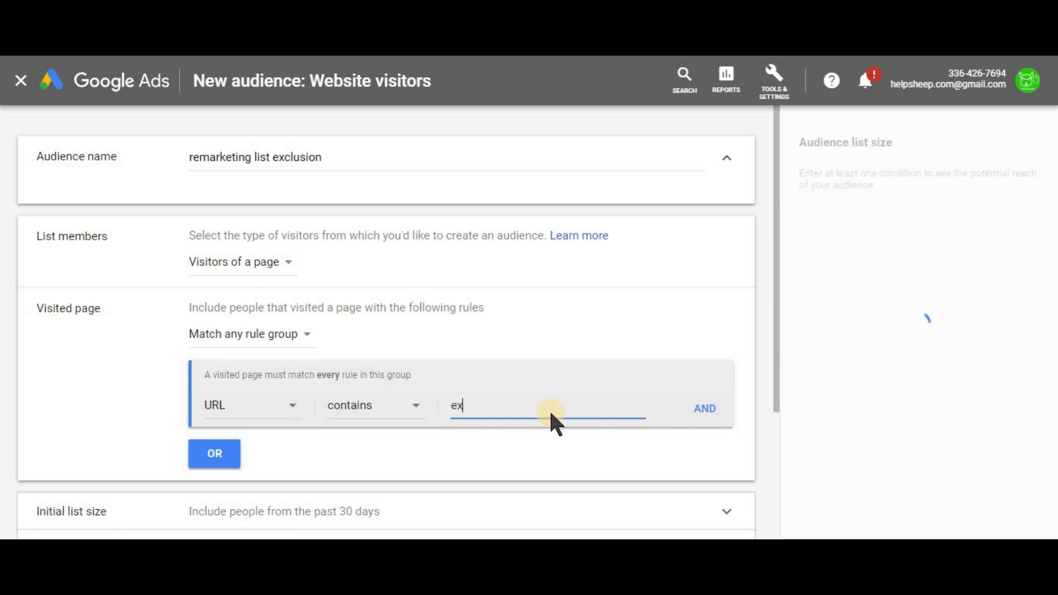
{"action": "type", "text": "ample.com"}
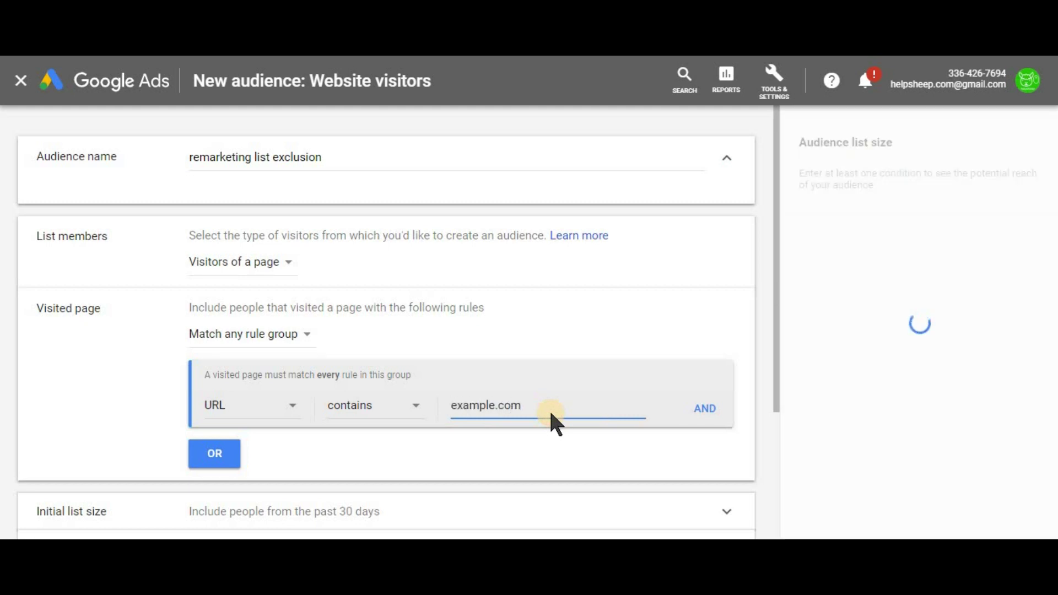
{"action": "scroll", "coordinate": [551, 394], "scroll_direction": "down", "scroll_amount": 4}
{"action": "left_click", "coordinate": [71, 472]}
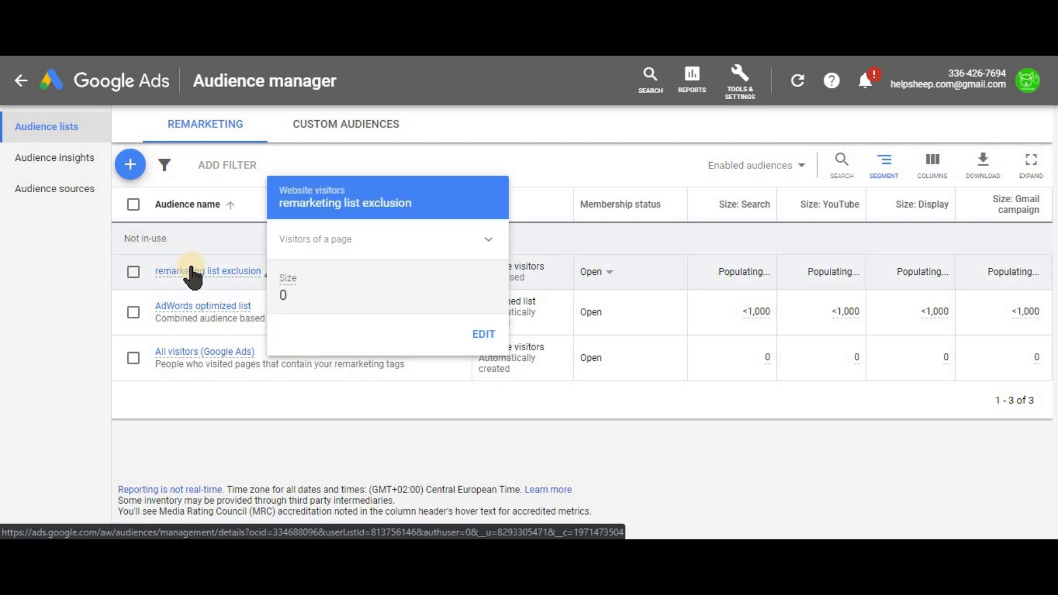
Step: Open the Google Ads tag details in Audience sources and choose Install the tag yourself
{"action": "left_click", "coordinate": [58, 192]}
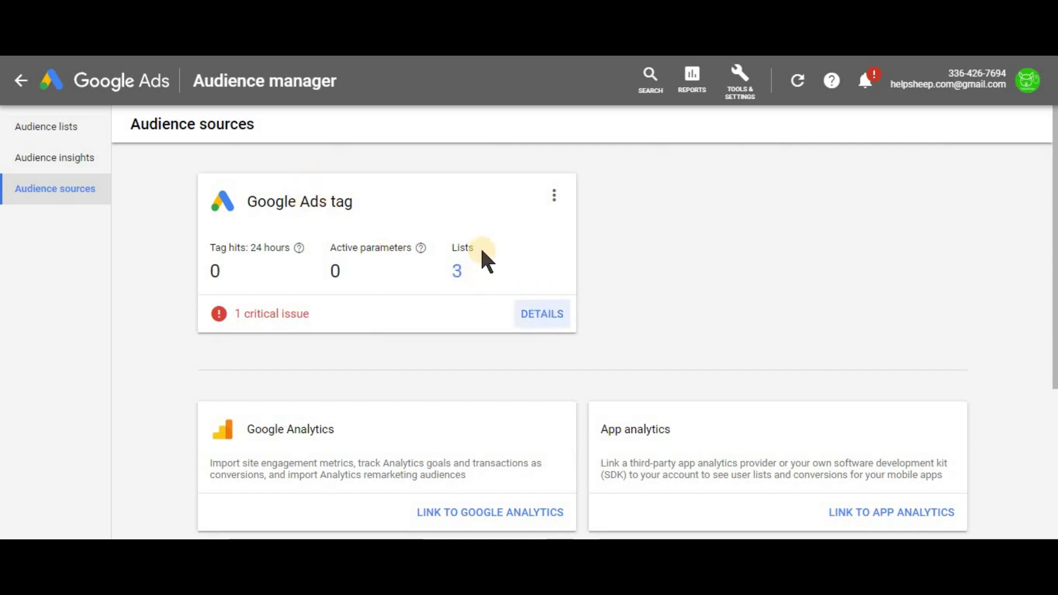
{"action": "left_click", "coordinate": [565, 314]}
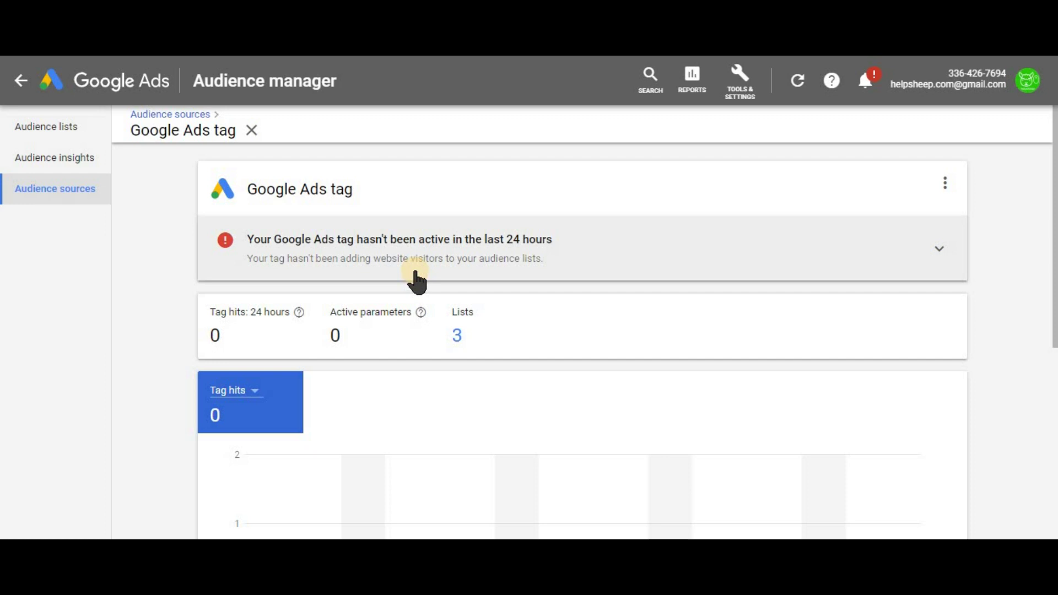
{"action": "scroll", "coordinate": [417, 281], "scroll_direction": "down", "scroll_amount": 6}
{"action": "left_click", "coordinate": [346, 438]}
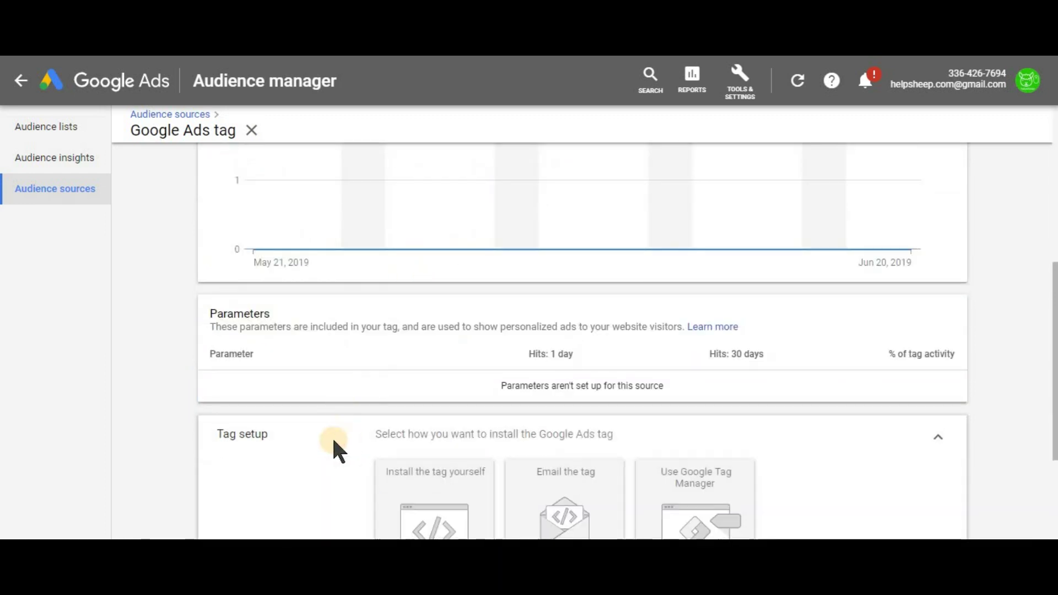
{"action": "scroll", "coordinate": [339, 419], "scroll_direction": "down", "scroll_amount": 3}
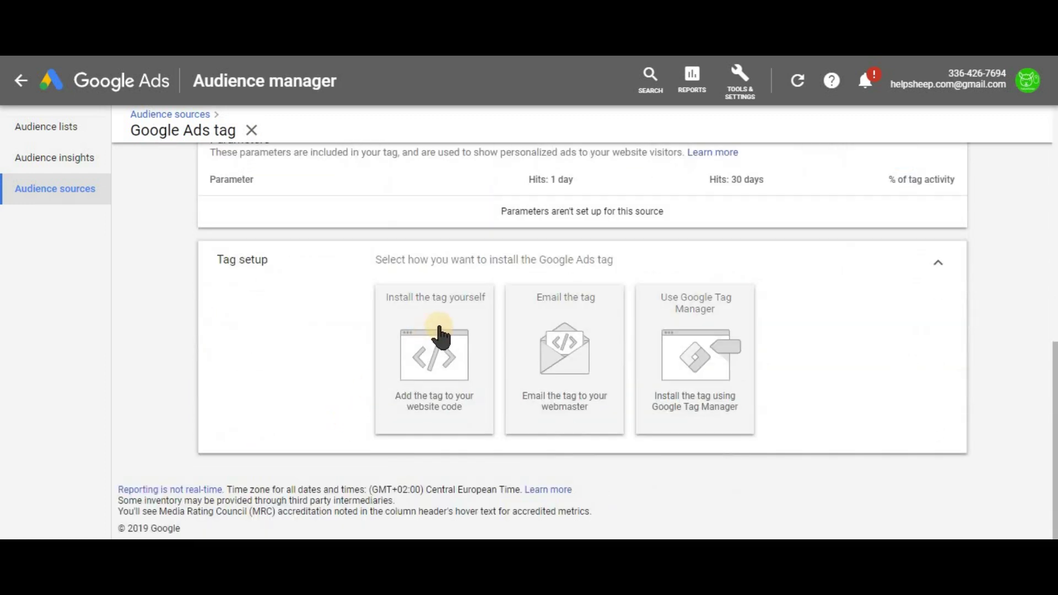
{"action": "left_click", "coordinate": [439, 330]}
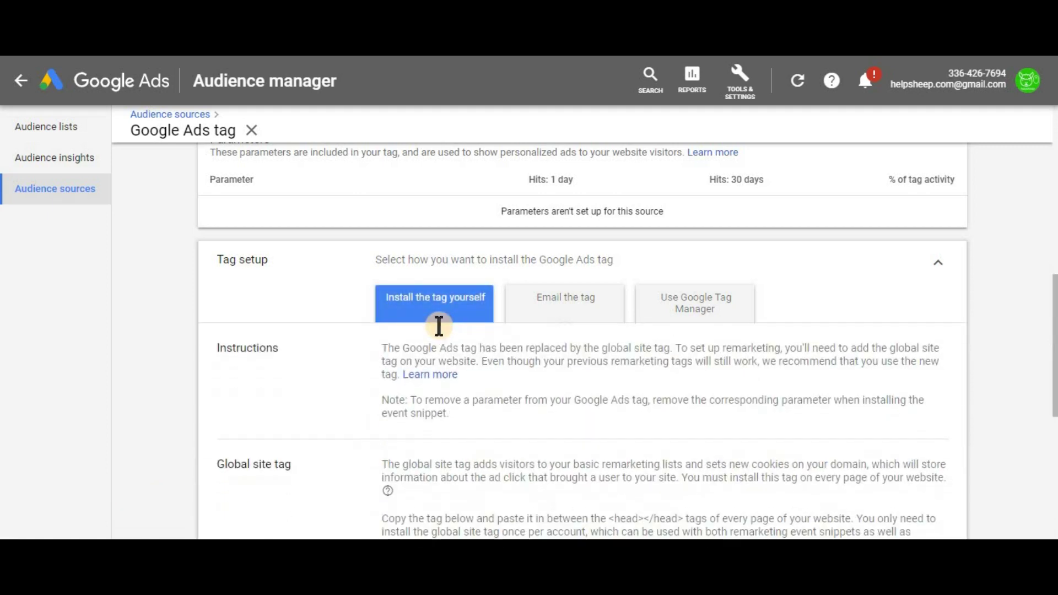
Step: Select the global site tag code and its paste-into-head instructions
{"action": "scroll", "coordinate": [438, 331], "scroll_direction": "down", "scroll_amount": 4}
{"action": "left_click_drag", "start_coordinate": [437, 456], "coordinate": [385, 342]}
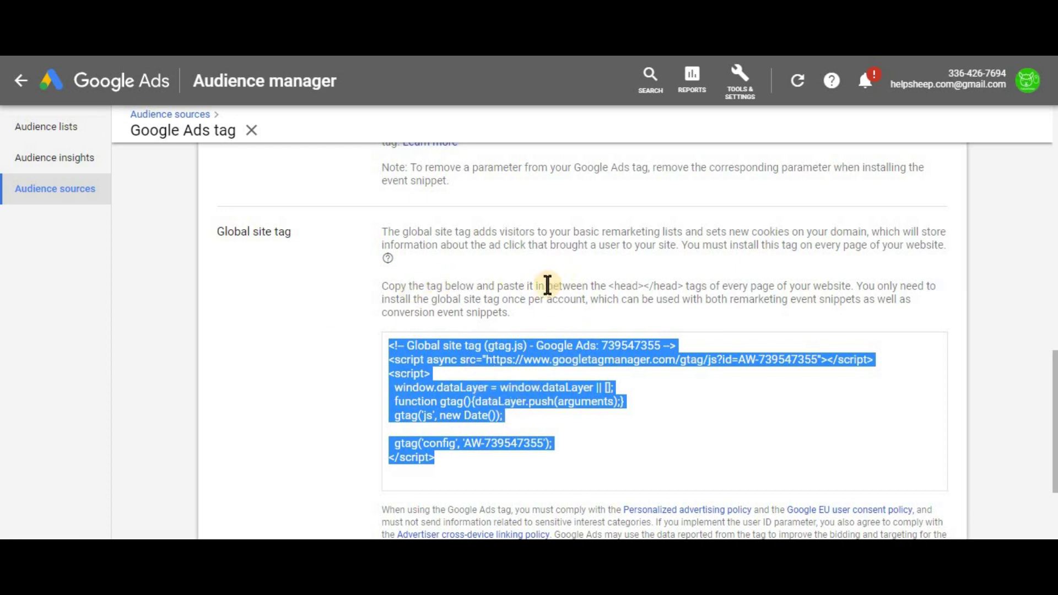
{"action": "left_click_drag", "start_coordinate": [382, 286], "coordinate": [520, 316]}
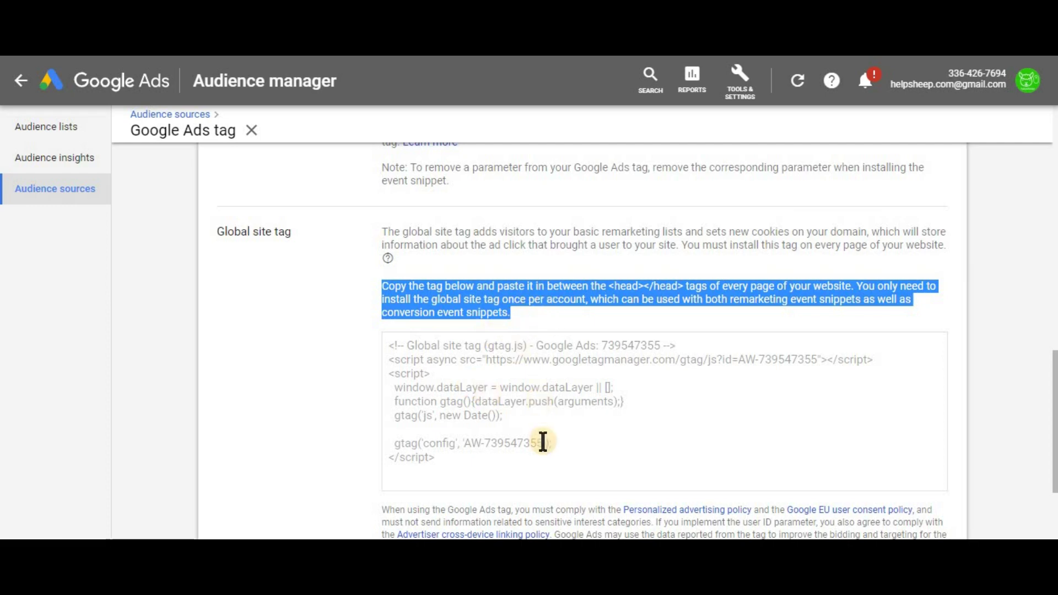
{"action": "left_click_drag", "start_coordinate": [447, 457], "coordinate": [378, 337]}
{"action": "scroll", "coordinate": [561, 283], "scroll_direction": "down", "scroll_amount": 3}
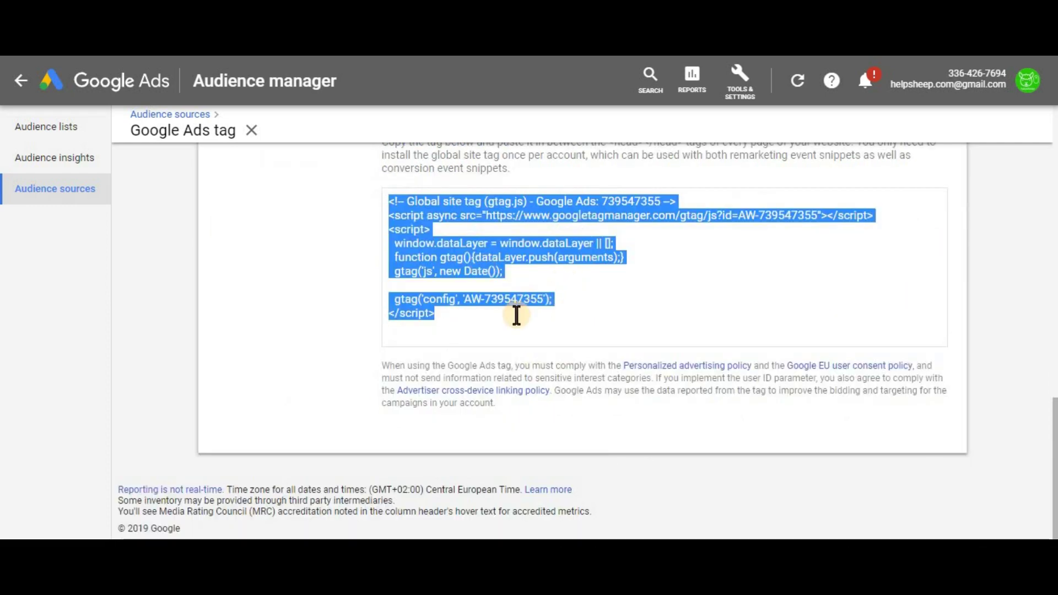
{"action": "scroll", "coordinate": [515, 306], "scroll_direction": "up", "scroll_amount": 6}
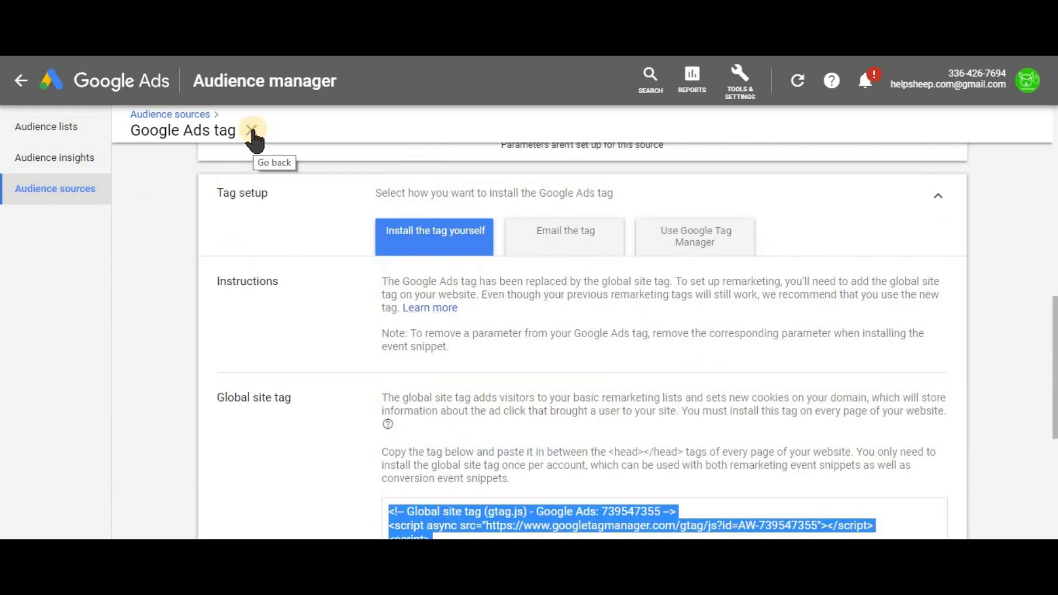
Step: Go from Campaigns to the Audience Exclusion Campaign's Audiences page and dismiss the notice
{"action": "left_click", "coordinate": [252, 130]}
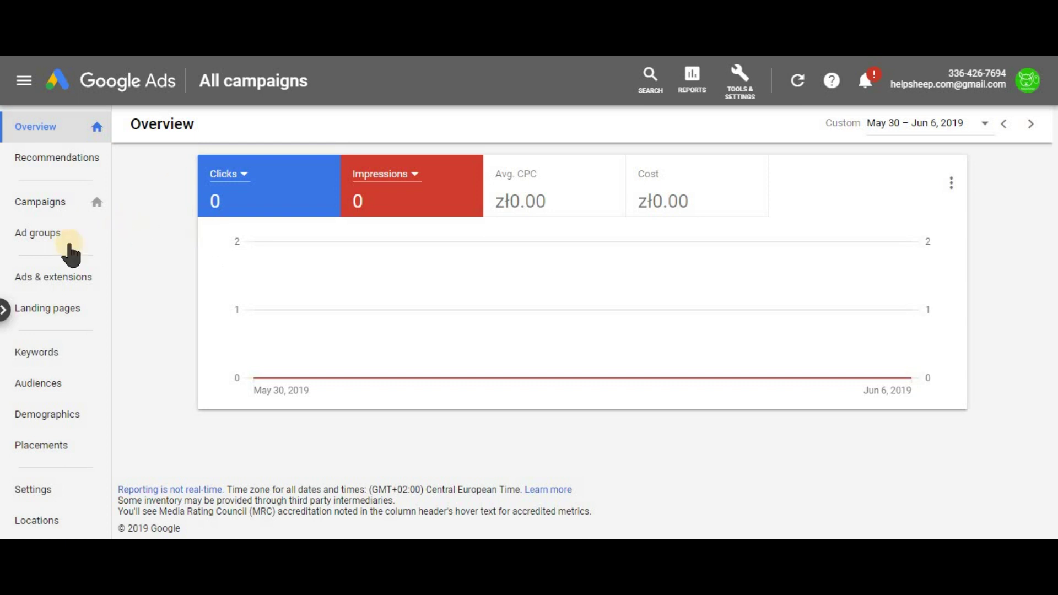
{"action": "left_click", "coordinate": [33, 218]}
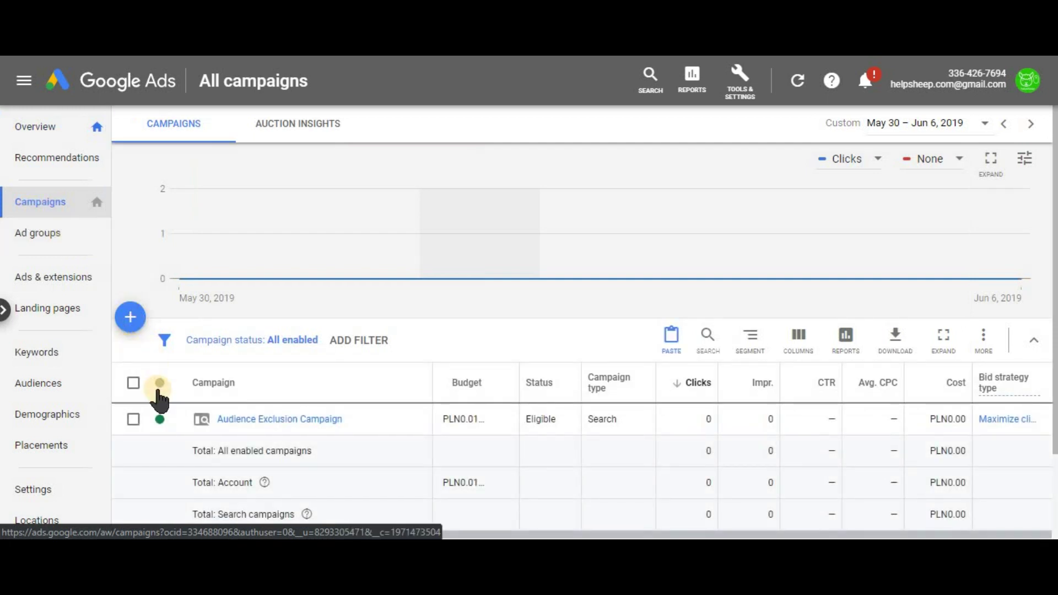
{"action": "left_click", "coordinate": [297, 425]}
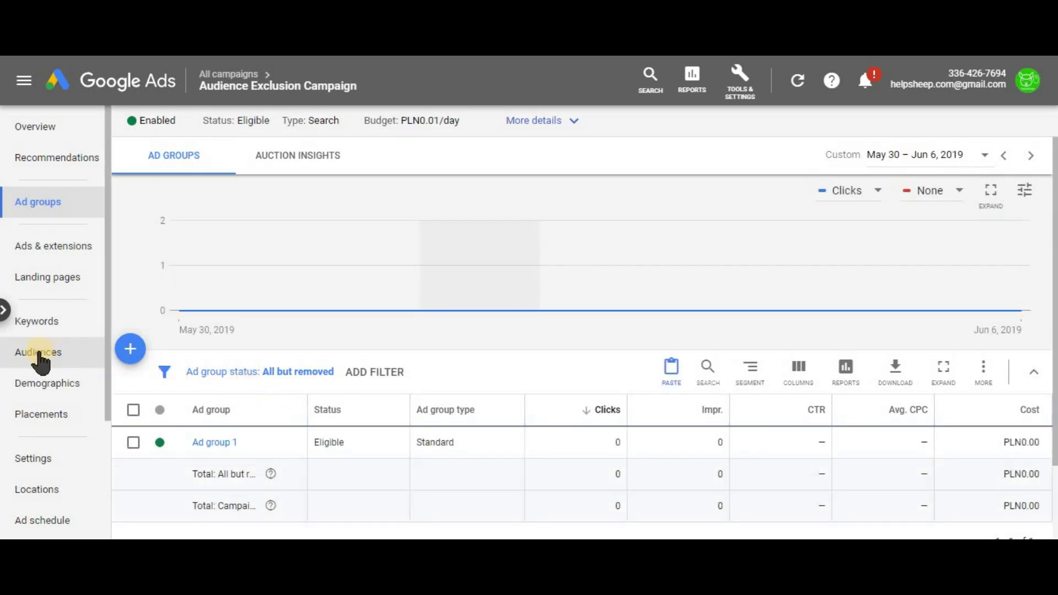
{"action": "left_click", "coordinate": [38, 353]}
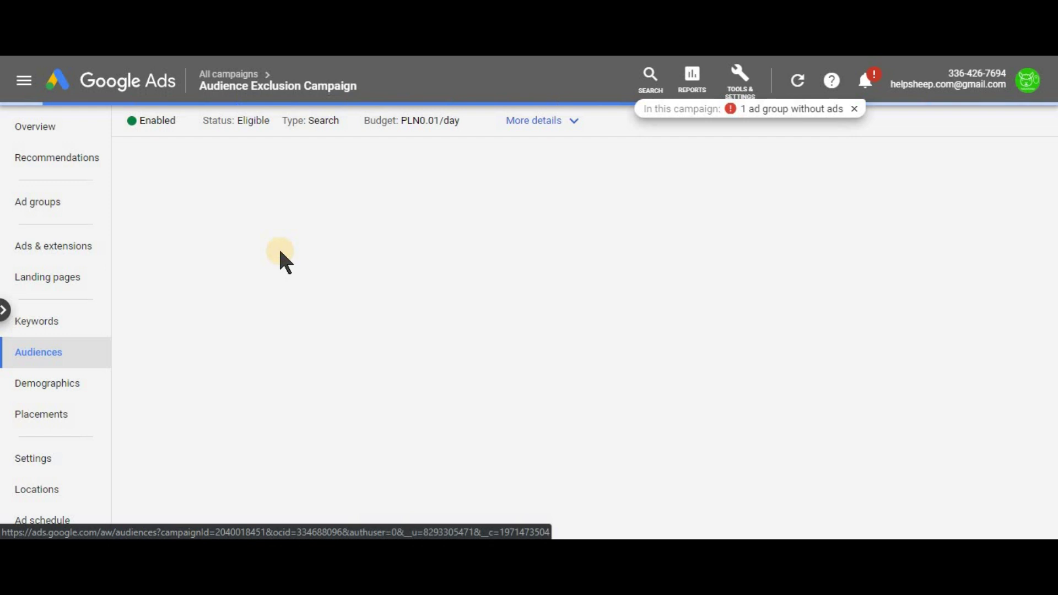
{"action": "left_click", "coordinate": [854, 109]}
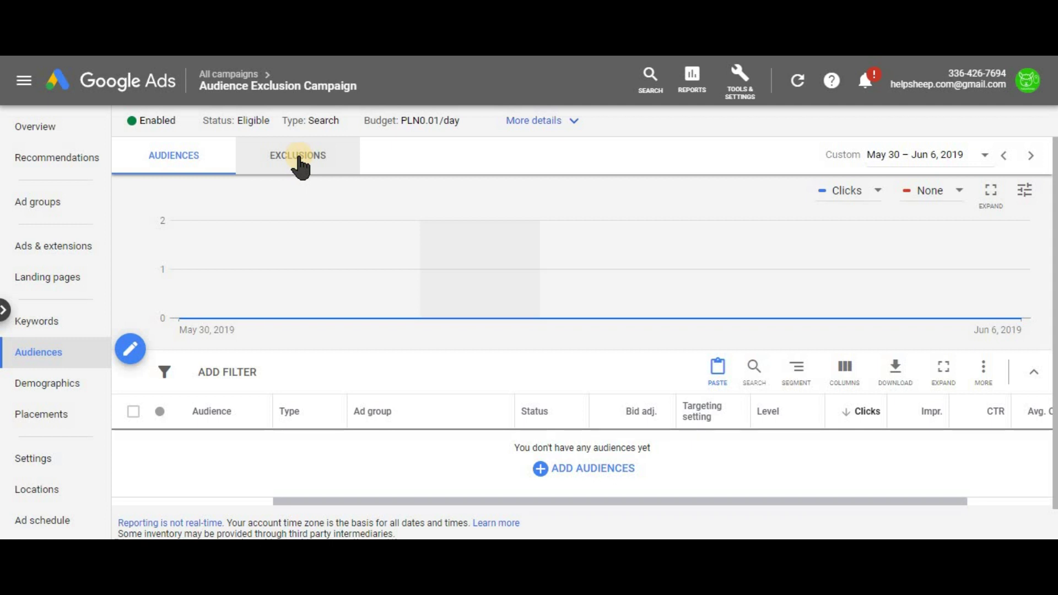
Step: Add 'remarketing list exclusion' as a campaign-level audience exclusion and save it
{"action": "left_click", "coordinate": [301, 165]}
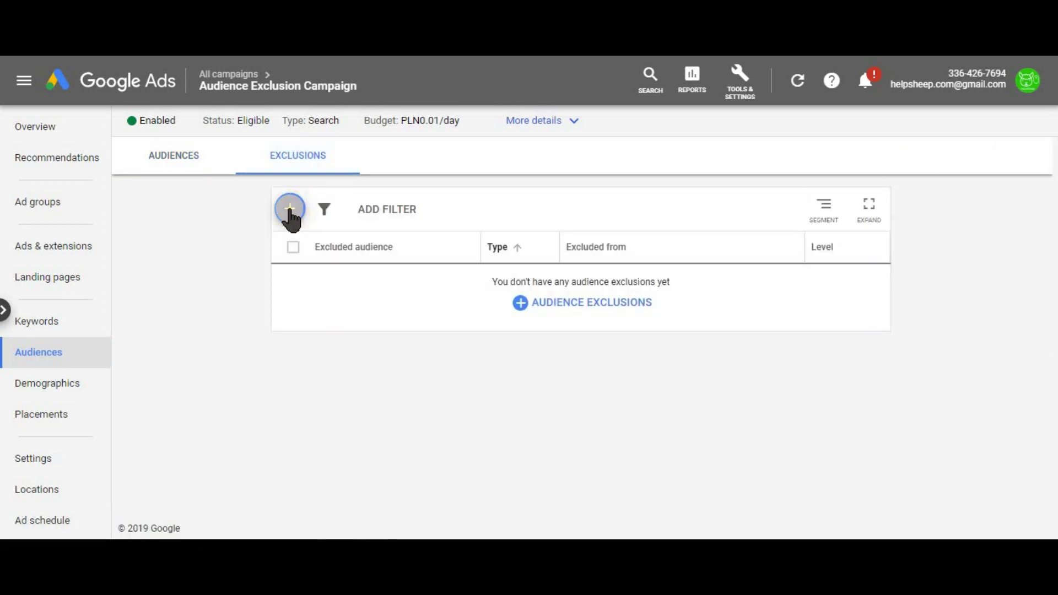
{"action": "left_click", "coordinate": [289, 212]}
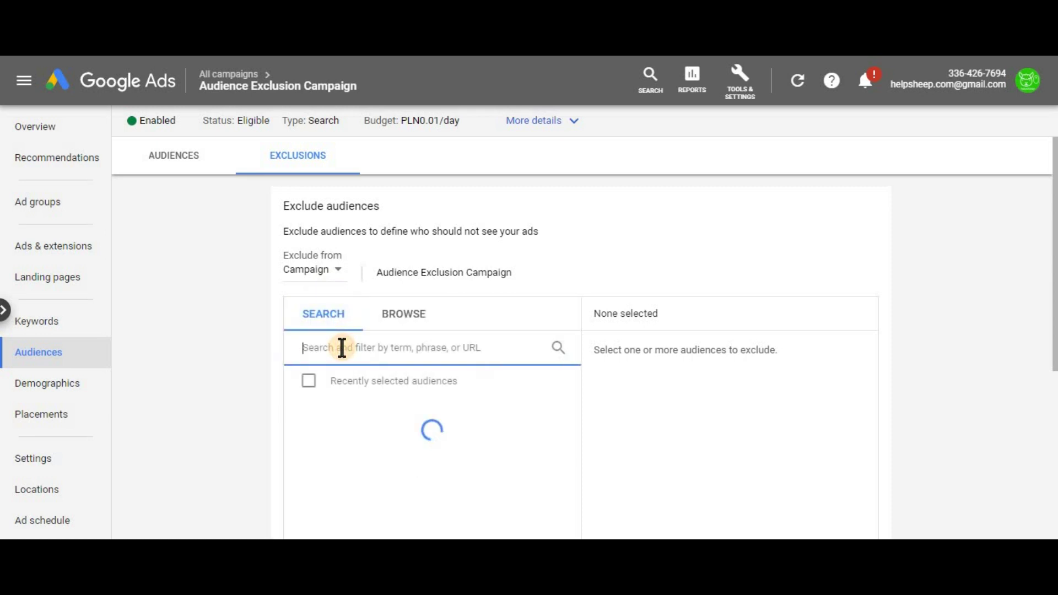
{"action": "type", "text": "remar"}
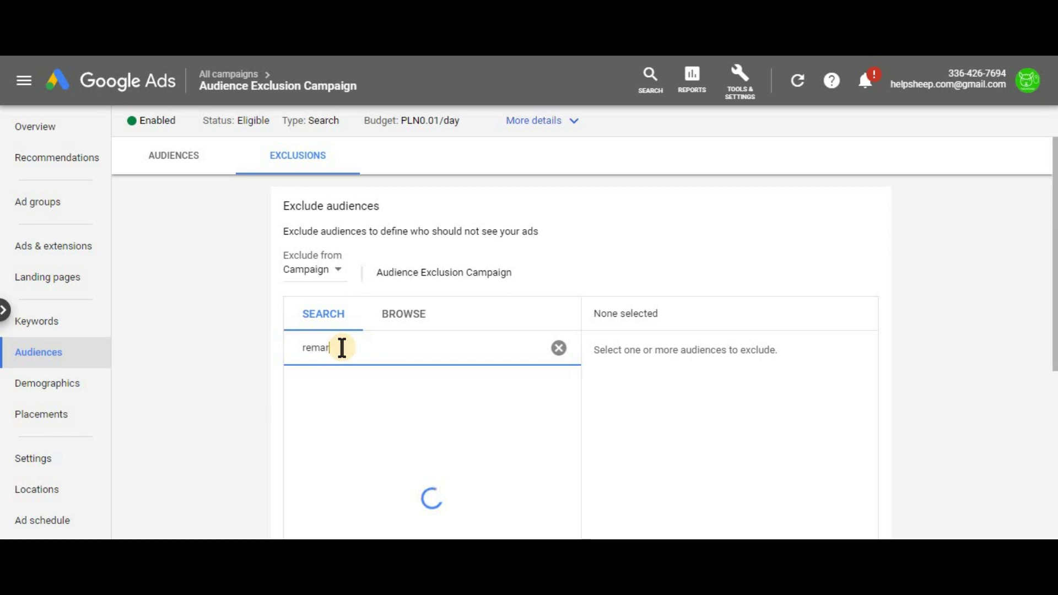
{"action": "type", "text": "keting lis"}
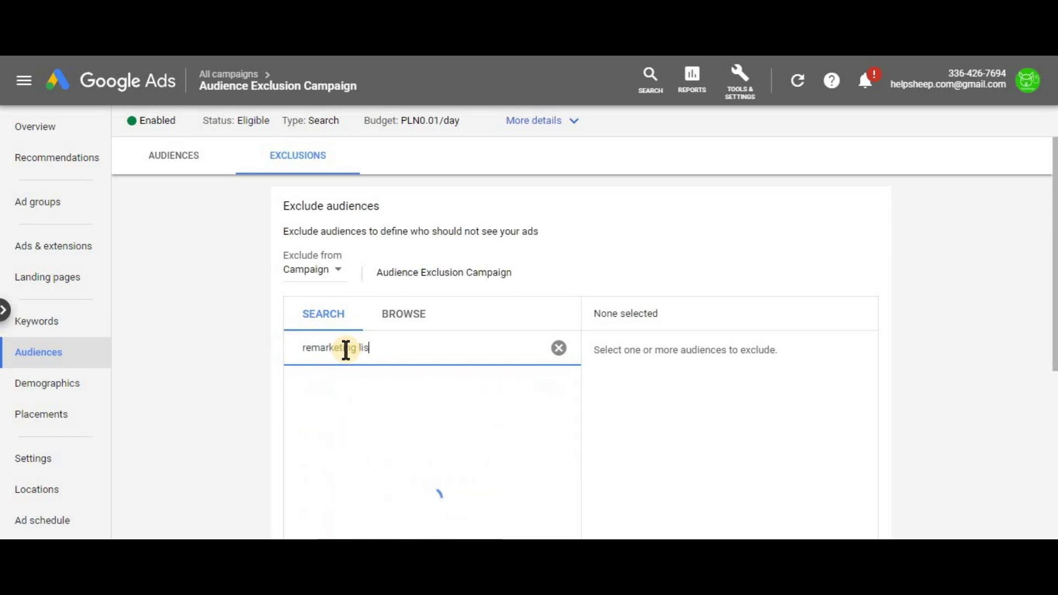
{"action": "type", "text": "t ex"}
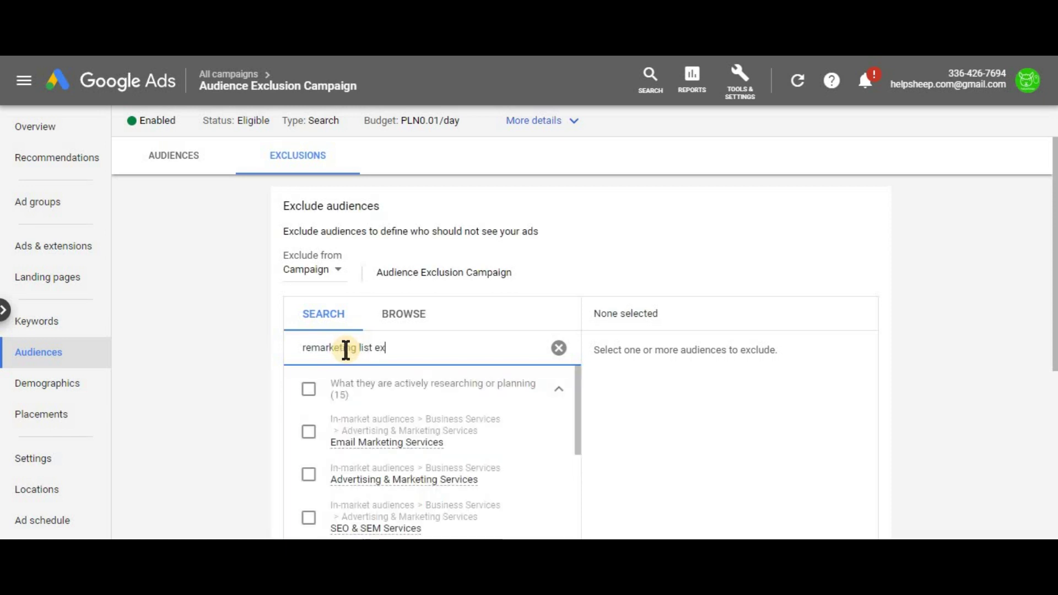
{"action": "type", "text": "clusion"}
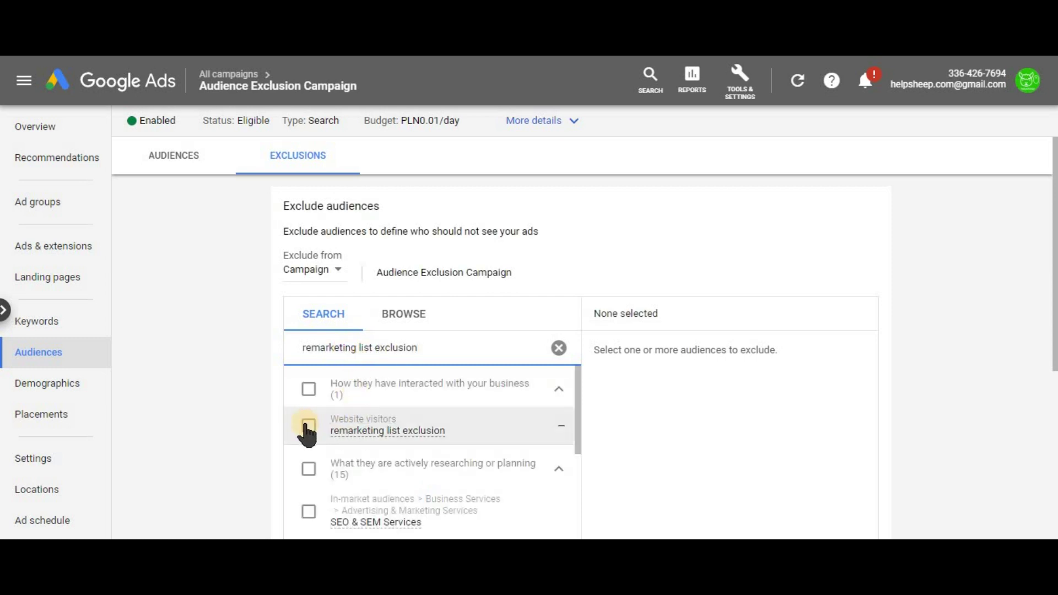
{"action": "left_click", "coordinate": [307, 427]}
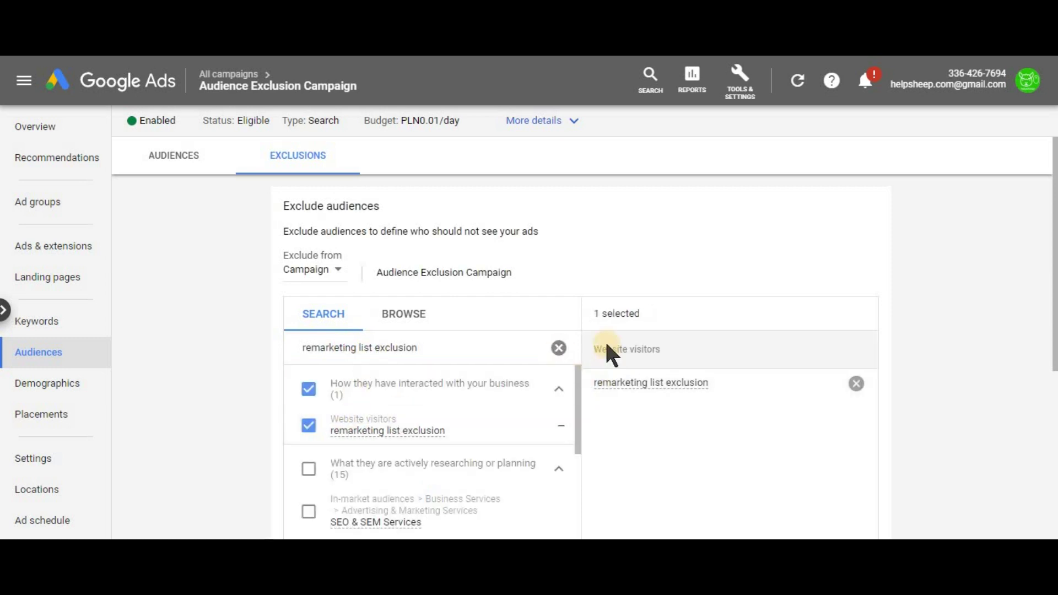
{"action": "scroll", "coordinate": [600, 331], "scroll_direction": "down", "scroll_amount": 4}
{"action": "scroll", "coordinate": [592, 275], "scroll_direction": "up", "scroll_amount": 2}
{"action": "scroll", "coordinate": [655, 267], "scroll_direction": "up", "scroll_amount": 3}
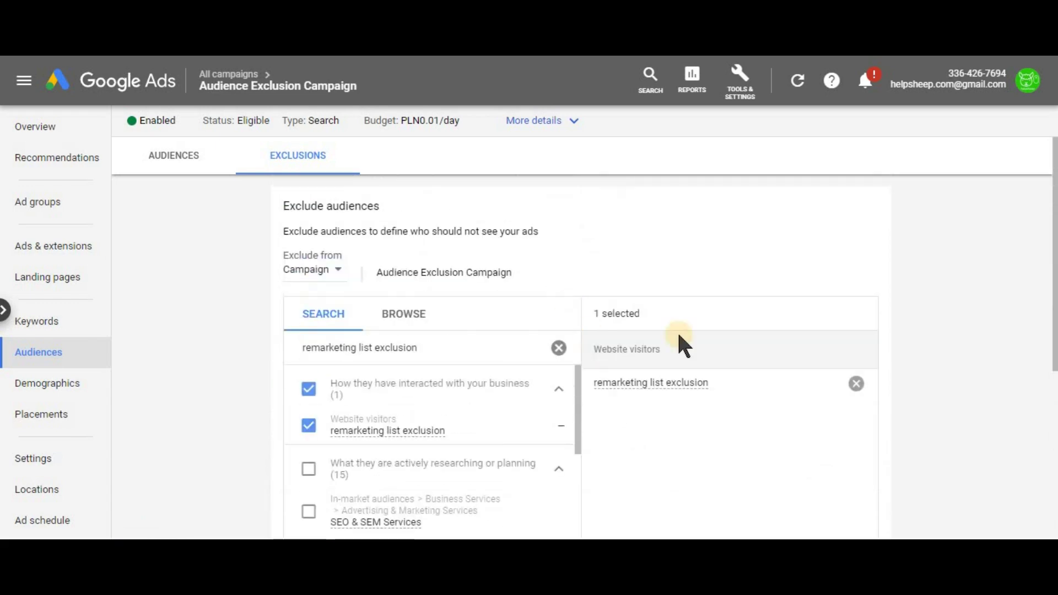
{"action": "scroll", "coordinate": [606, 386], "scroll_direction": "down", "scroll_amount": 5}
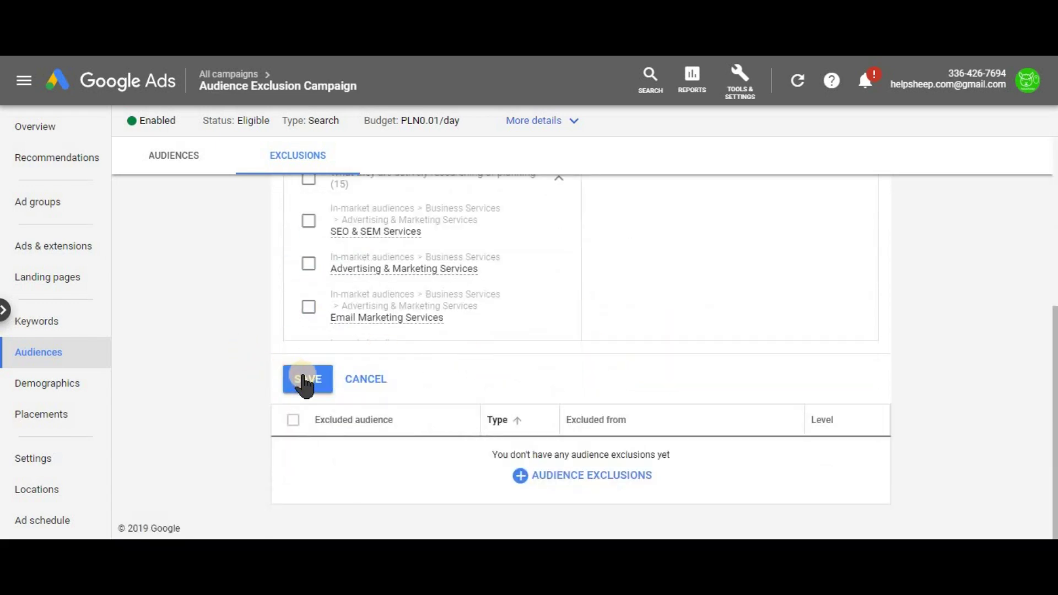
{"action": "left_click", "coordinate": [307, 380]}
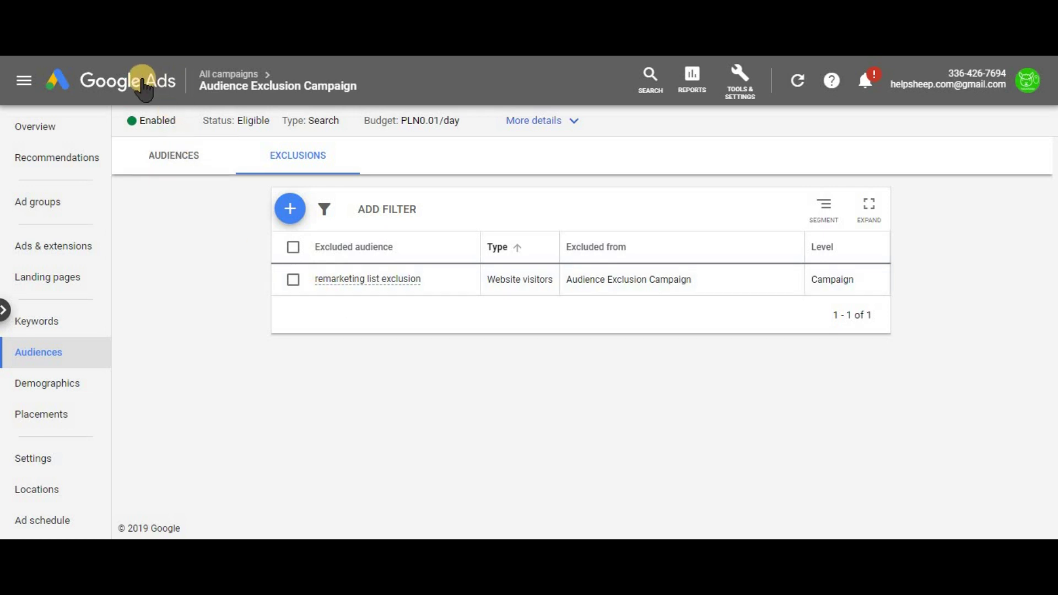
Step: Bring up the Click Quality Form and scroll down to Submit and back up
{"action": "left_click", "coordinate": [142, 81]}
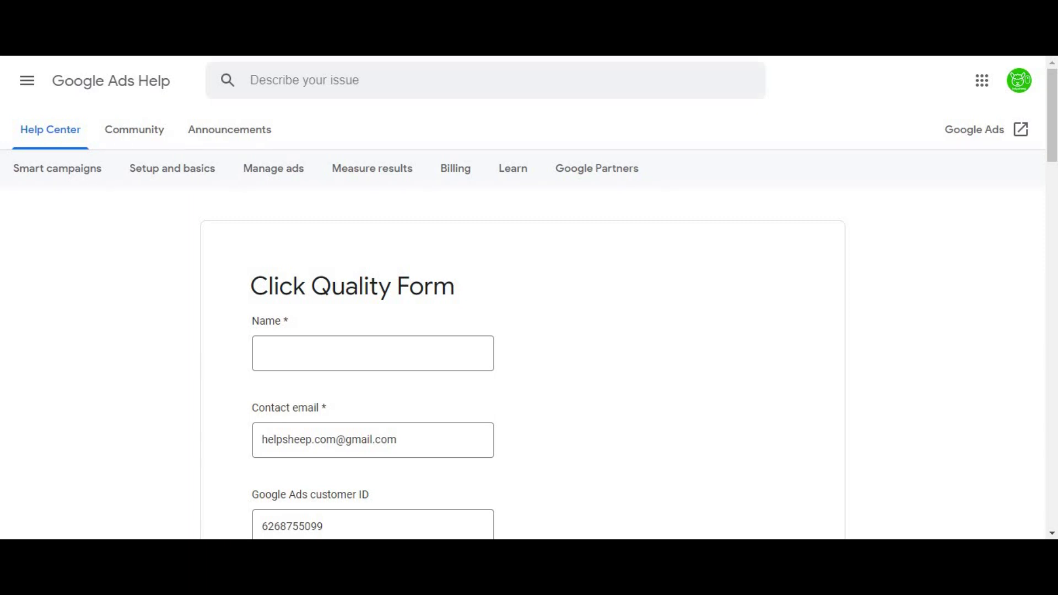
{"action": "scroll", "coordinate": [522, 330], "scroll_direction": "down", "scroll_amount": 12}
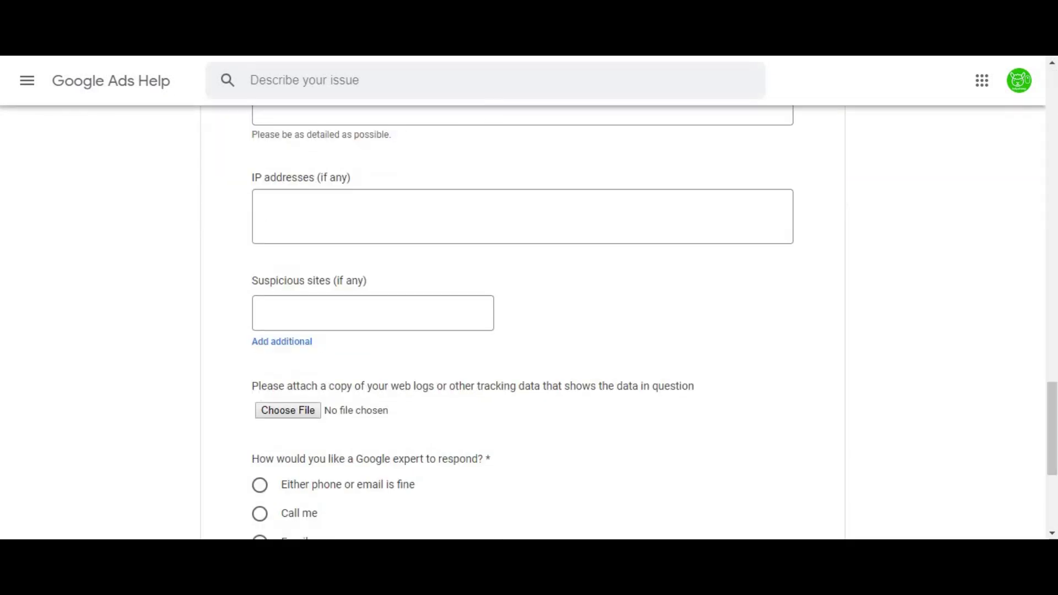
{"action": "scroll", "coordinate": [522, 320], "scroll_direction": "down", "scroll_amount": 4}
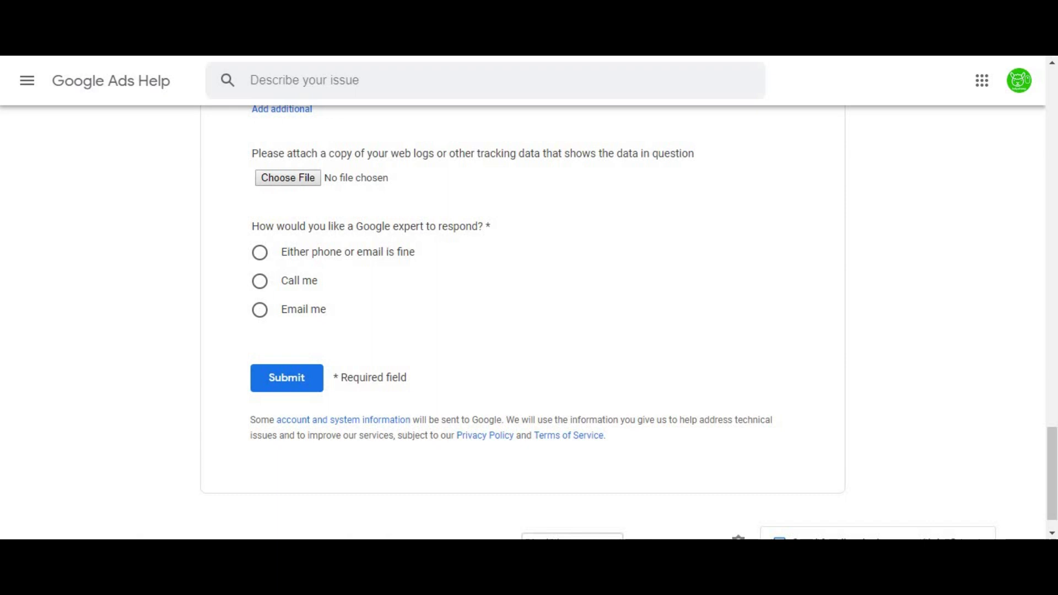
{"action": "scroll", "coordinate": [417, 196], "scroll_direction": "up", "scroll_amount": 16}
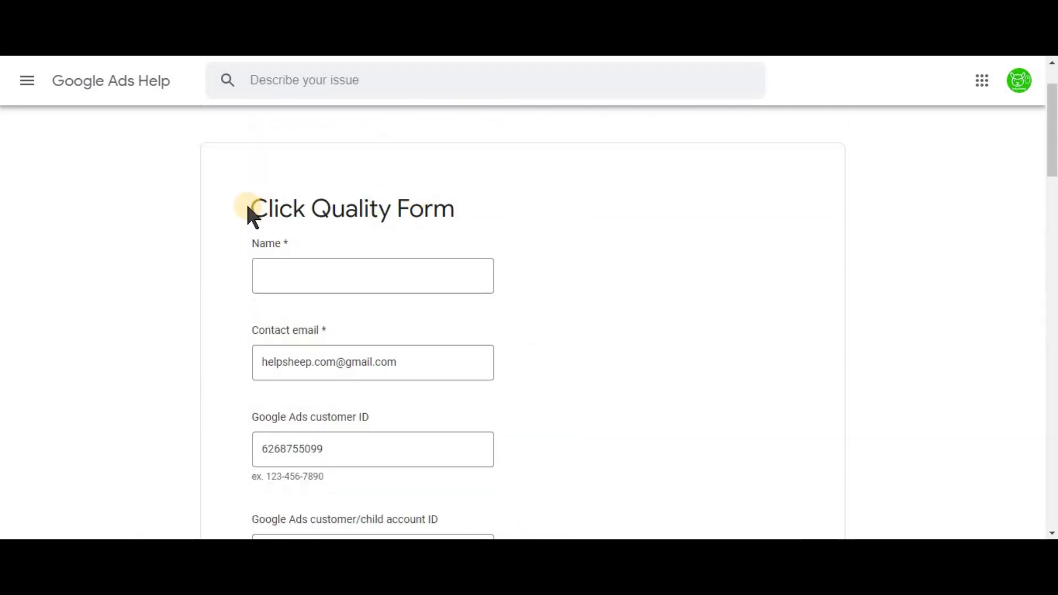
{"action": "left_click_drag", "start_coordinate": [249, 205], "coordinate": [457, 212]}
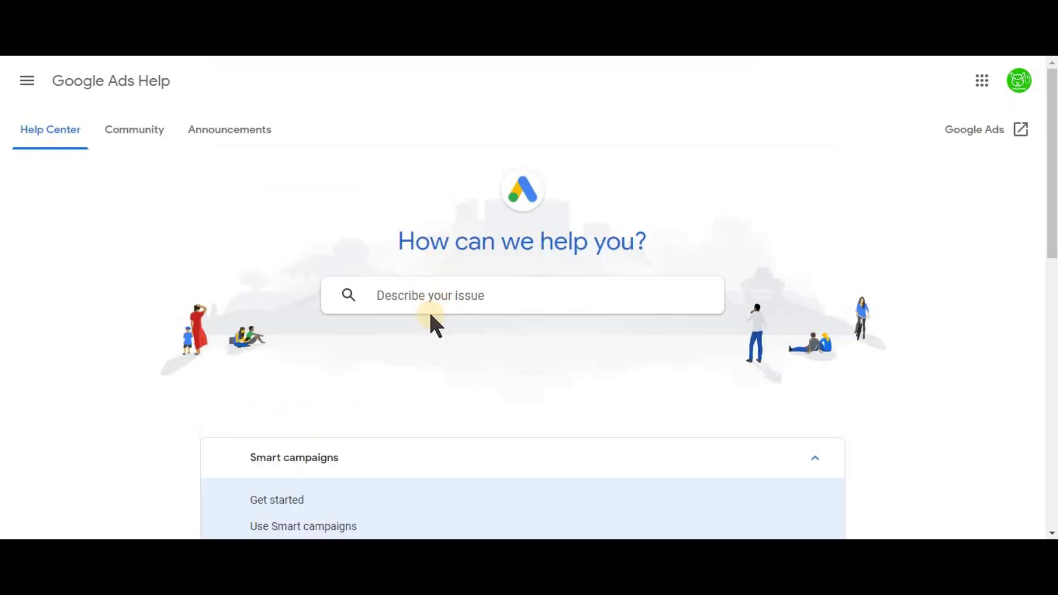
{"action": "left_click", "coordinate": [425, 284]}
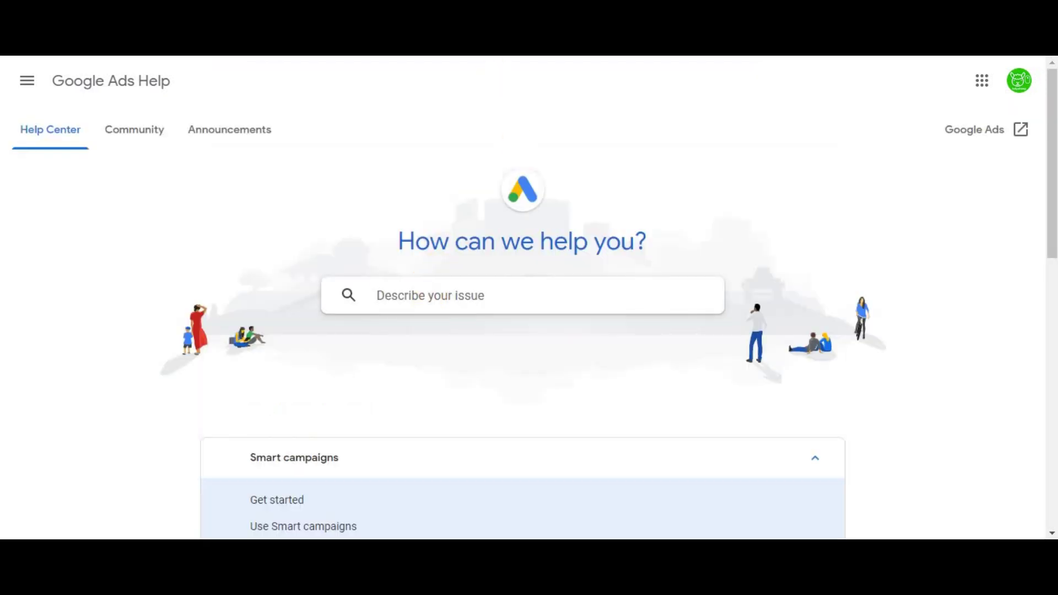
{"action": "type", "text": "click "}
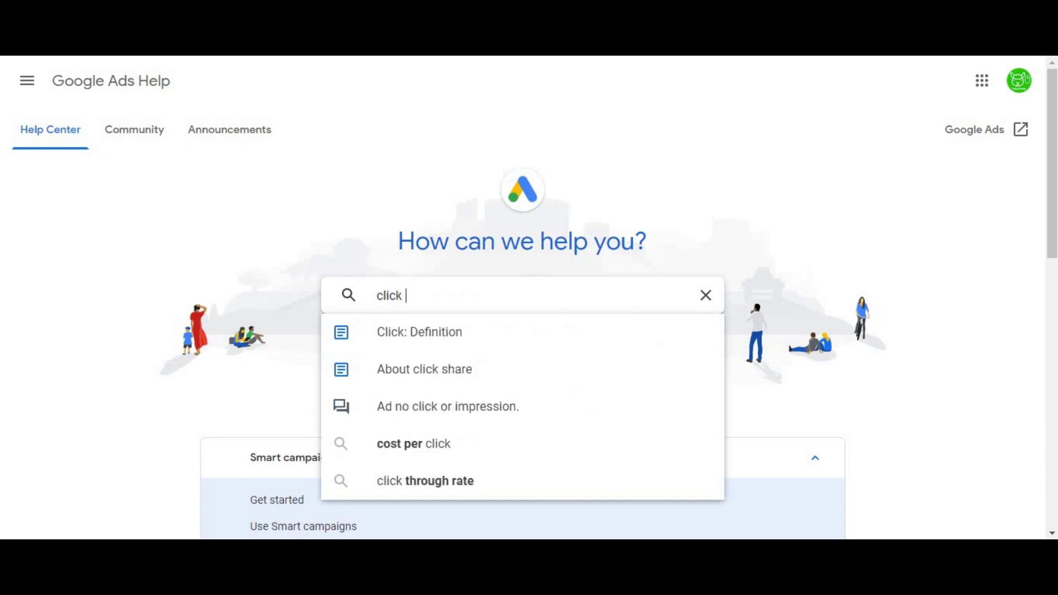
{"action": "type", "text": "quality "}
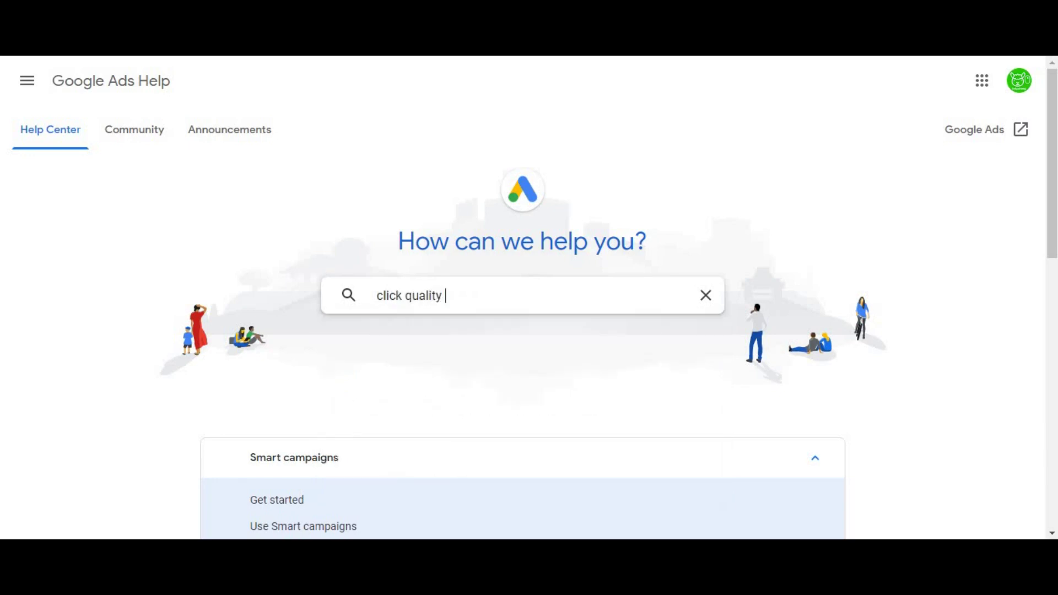
{"action": "type", "text": "form"}
{"action": "key", "text": "Return"}
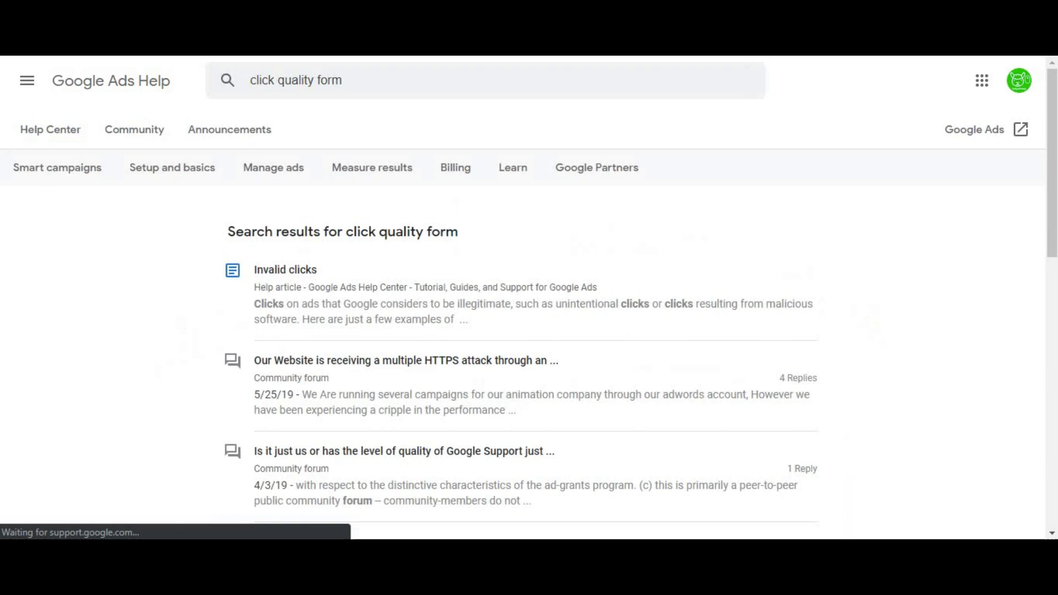
{"action": "scroll", "coordinate": [281, 275], "scroll_direction": "down", "scroll_amount": 5}
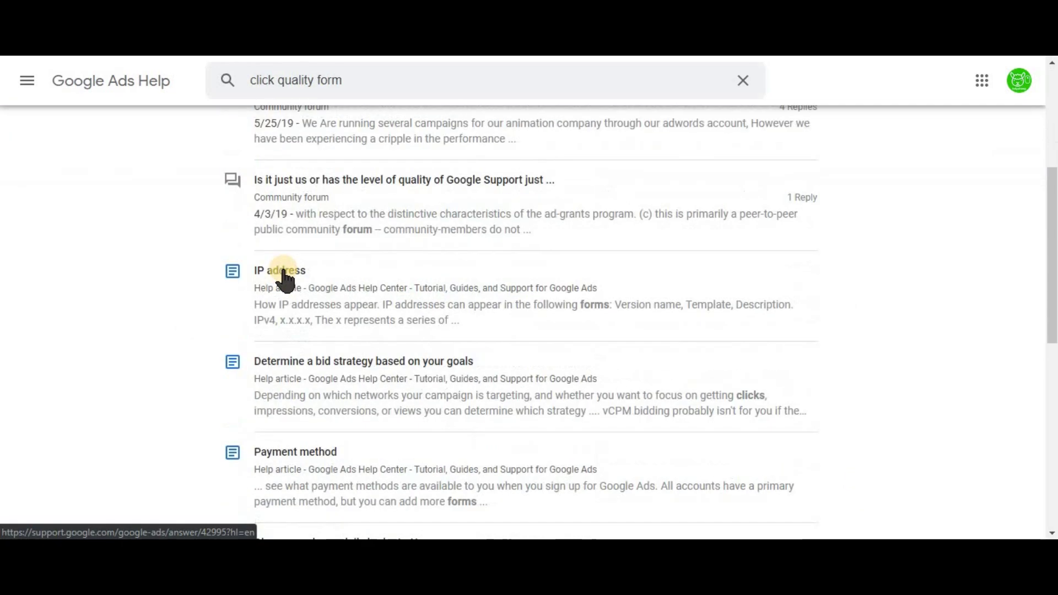
{"action": "scroll", "coordinate": [316, 283], "scroll_direction": "up", "scroll_amount": 5}
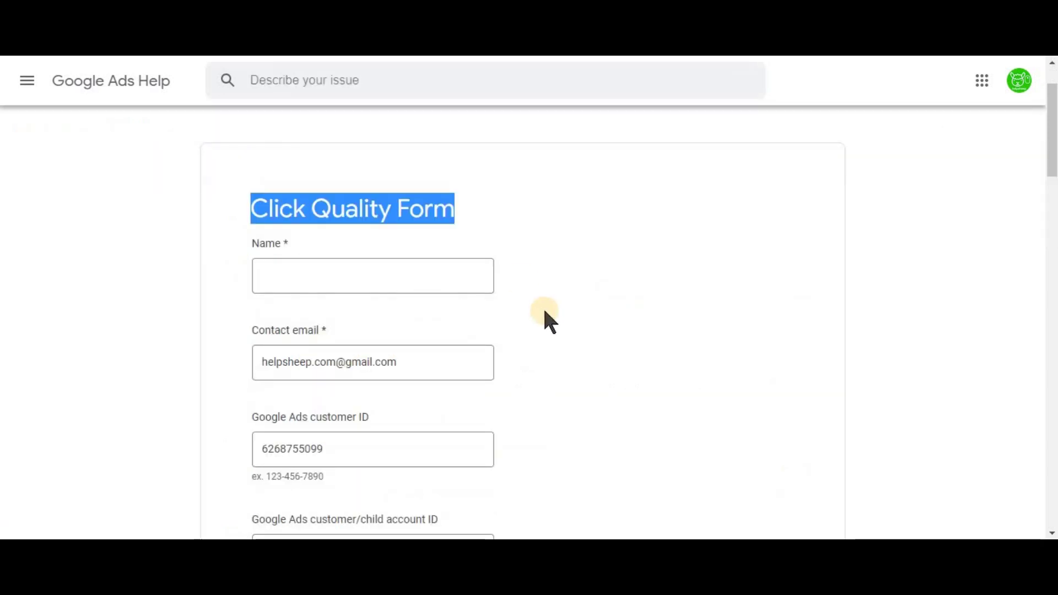
{"action": "left_click", "coordinate": [399, 180]}
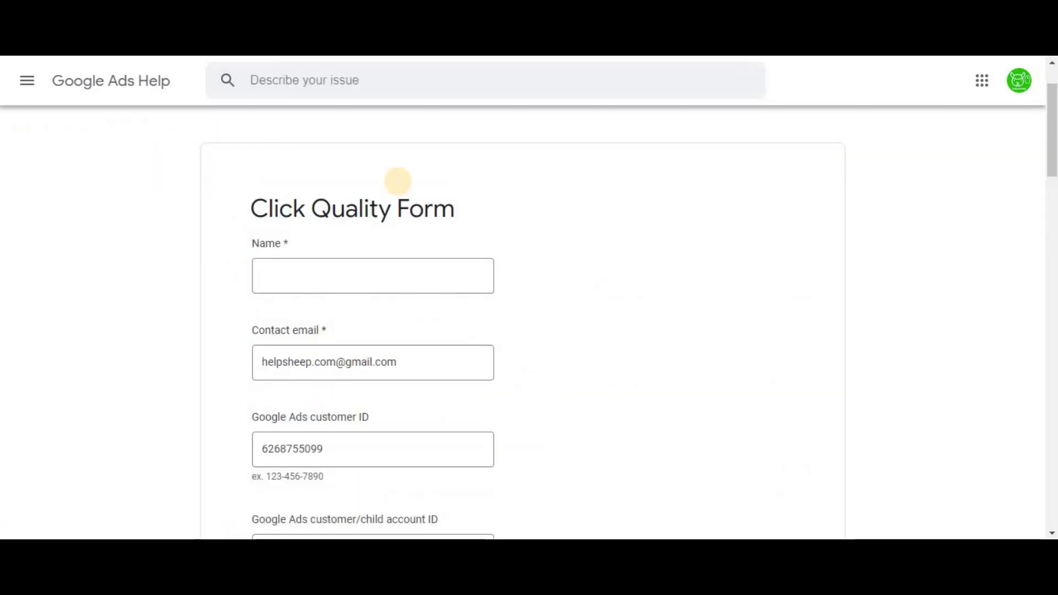